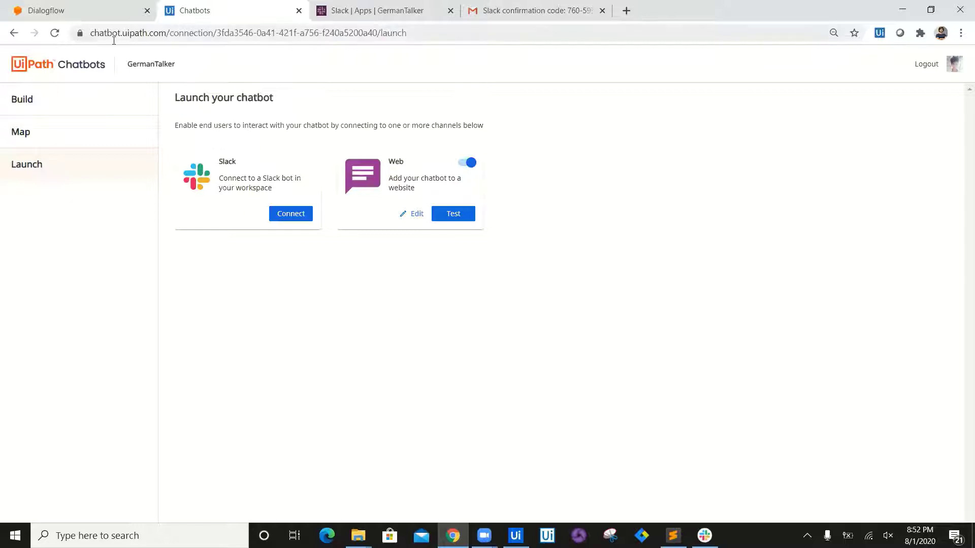
Step: From the GermanTalker chatbot's Launch page, open the Connect to a Slack bot dialog
{"action": "left_click", "coordinate": [33, 99]}
{"action": "left_click", "coordinate": [42, 127]}
{"action": "left_click", "coordinate": [46, 159]}
{"action": "key", "text": "ctrl+Tab"}
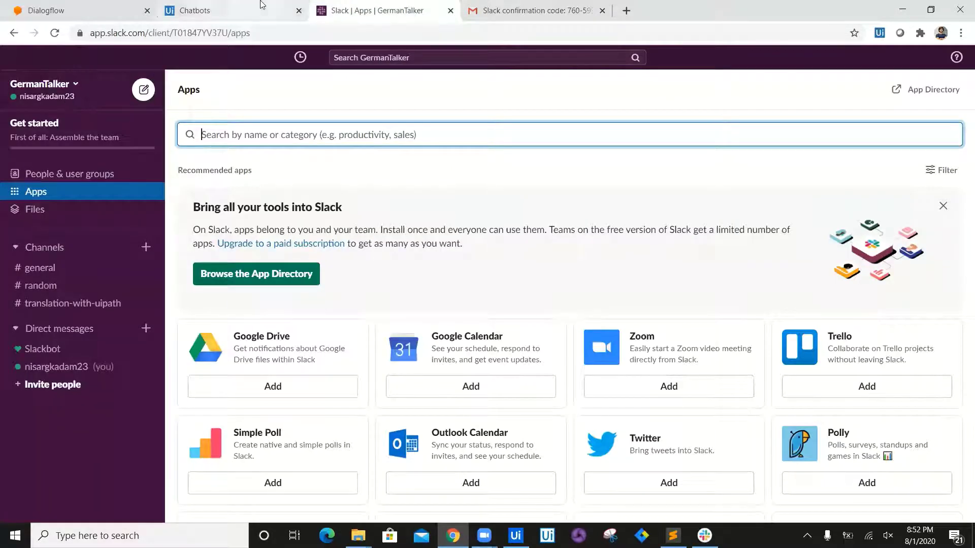
{"action": "left_click", "coordinate": [193, 6]}
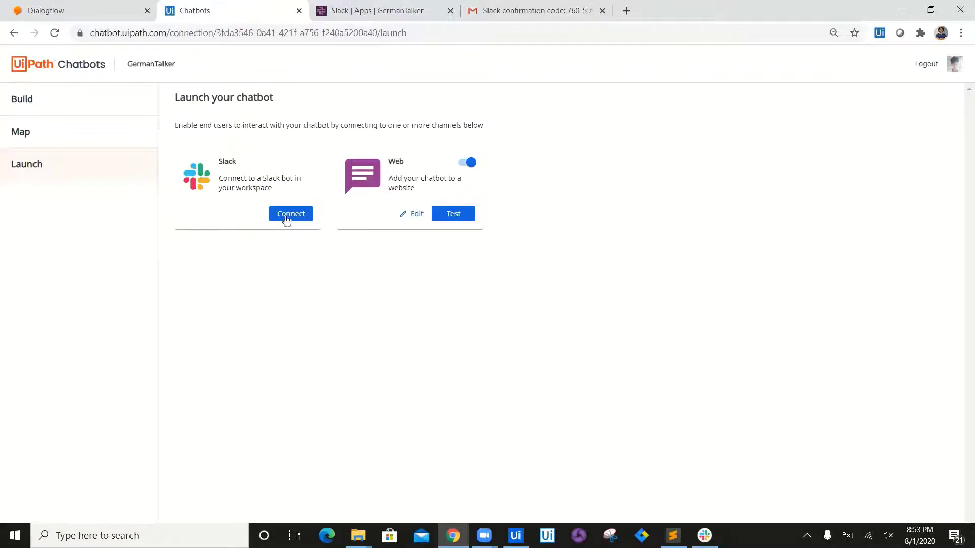
{"action": "left_click", "coordinate": [287, 219]}
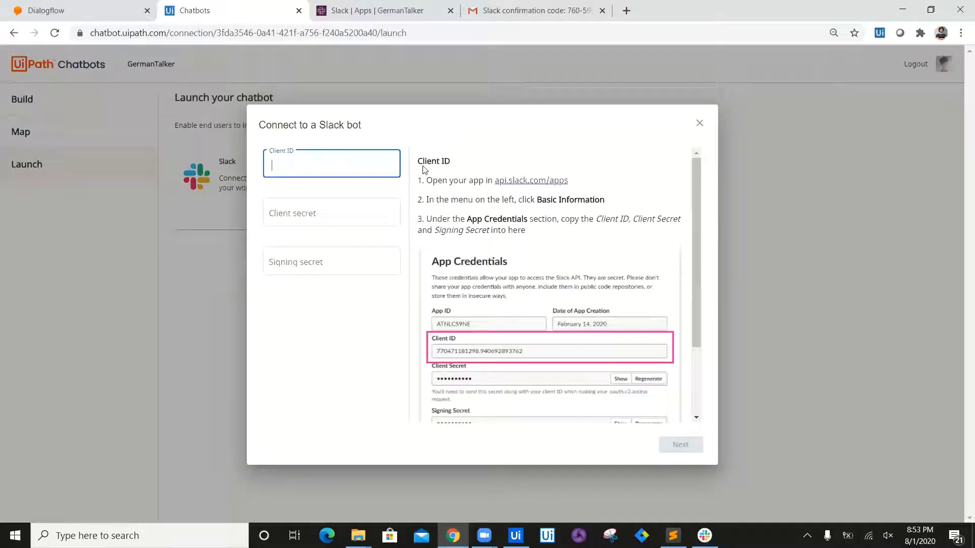
Step: On the Slack API apps page, create app 'GermanTranslator' with GermanTalker as its development workspace
{"action": "left_click", "coordinate": [528, 182]}
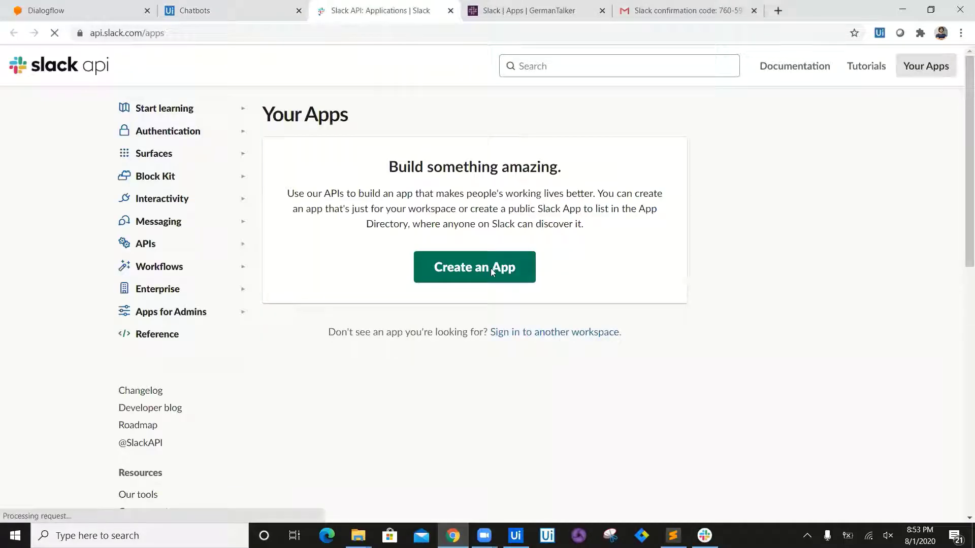
{"action": "left_click", "coordinate": [480, 267]}
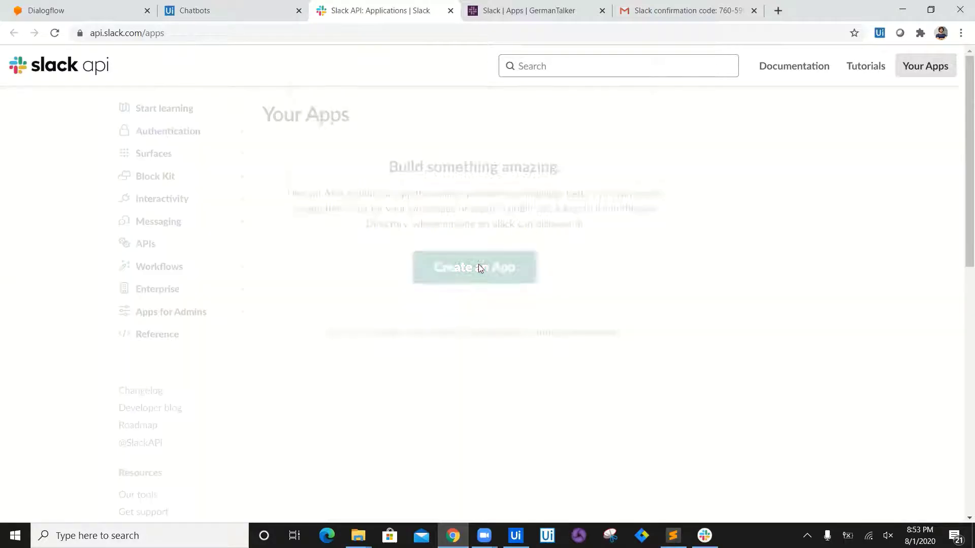
{"action": "left_click", "coordinate": [456, 153]}
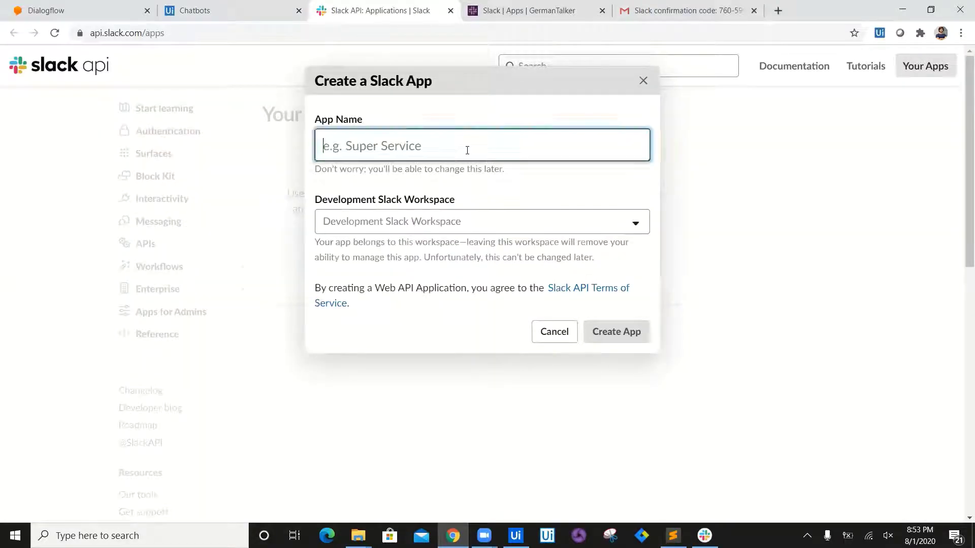
{"action": "type", "text": "German"}
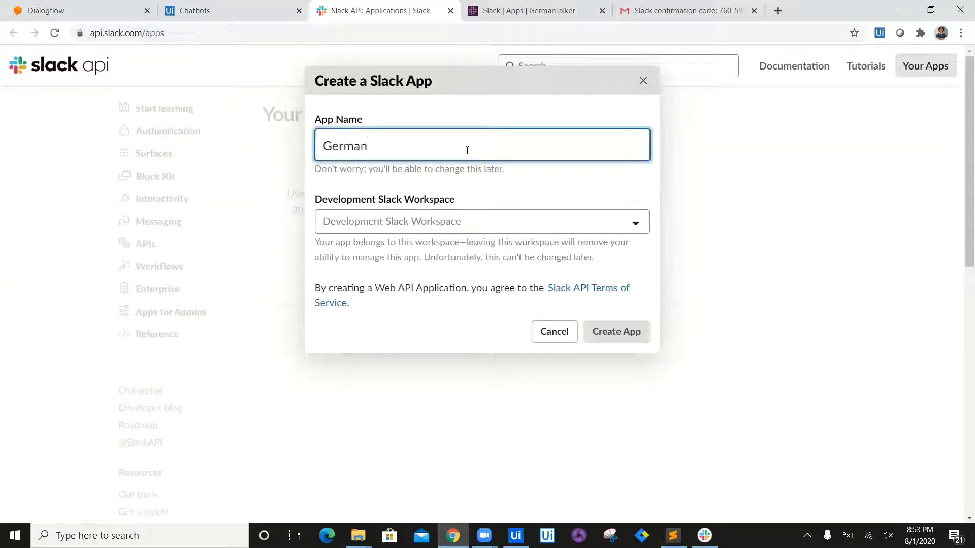
{"action": "type", "text": "Transla"}
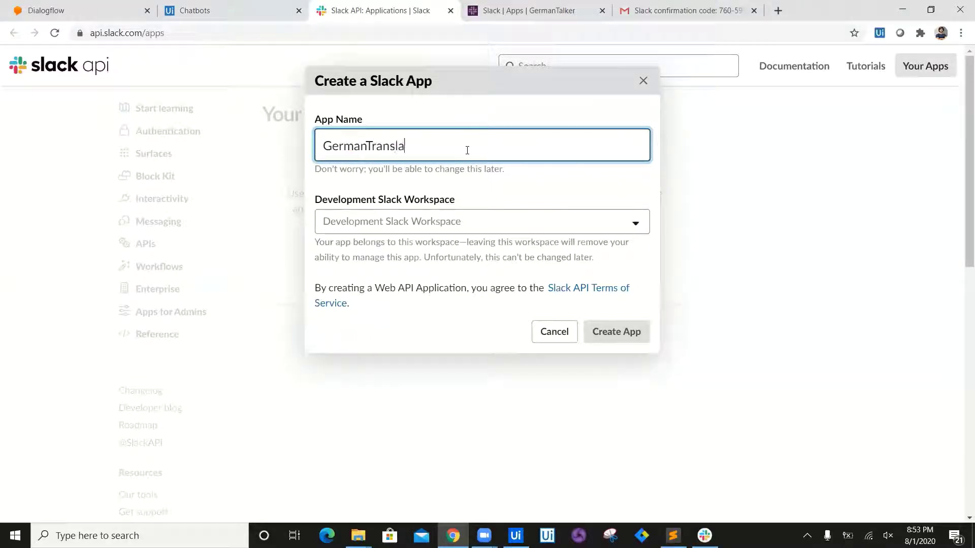
{"action": "type", "text": "tor"}
{"action": "left_click", "coordinate": [473, 221]}
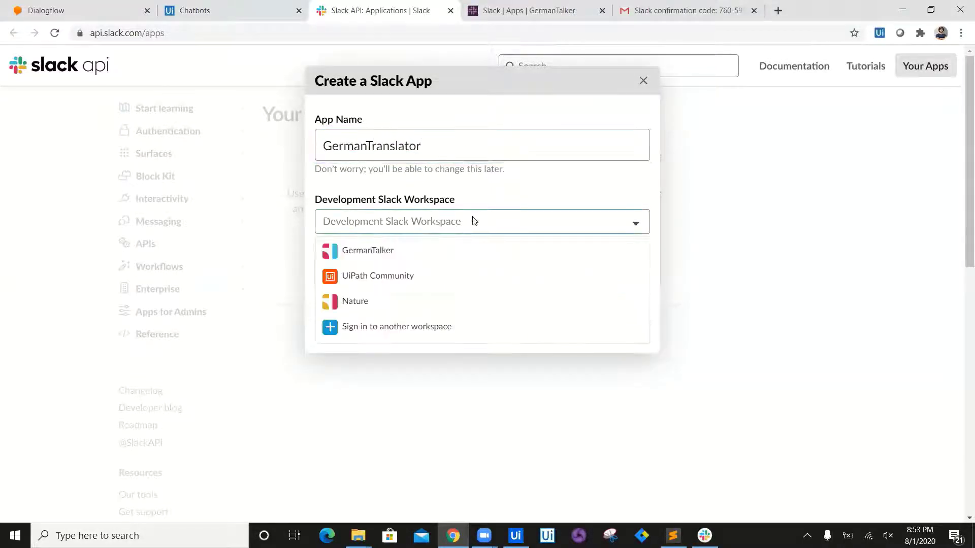
{"action": "left_click", "coordinate": [382, 259]}
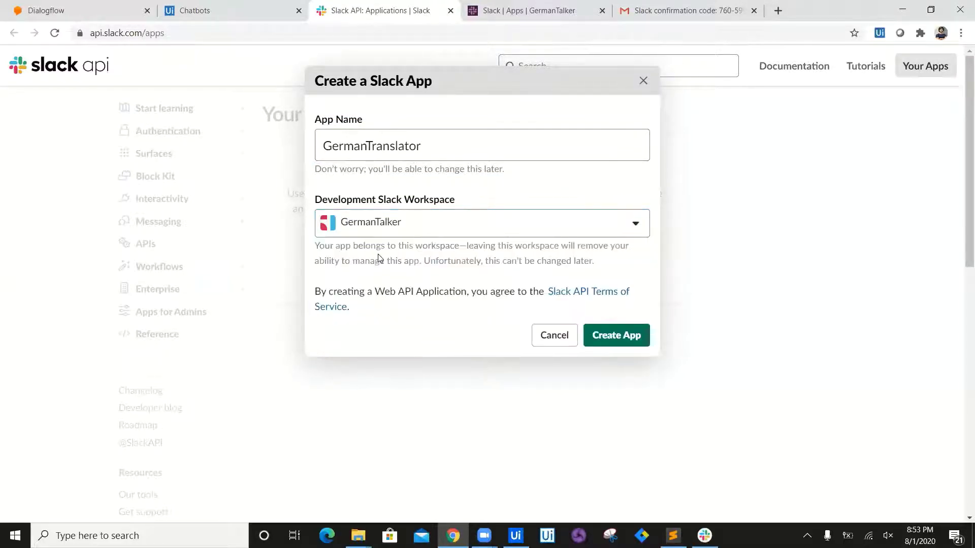
{"action": "left_click", "coordinate": [613, 340]}
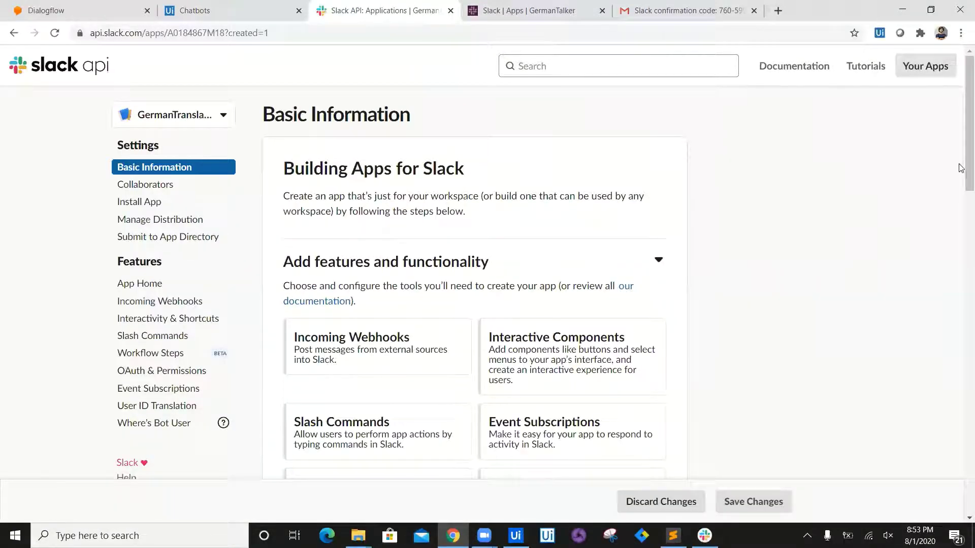
{"action": "left_click", "coordinate": [189, 7]}
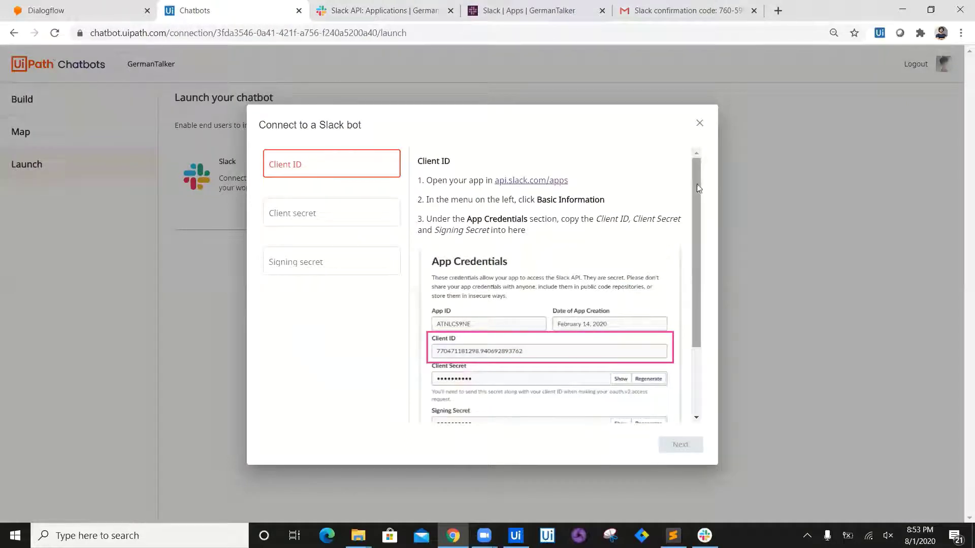
{"action": "left_click_drag", "start_coordinate": [693, 181], "coordinate": [694, 152]}
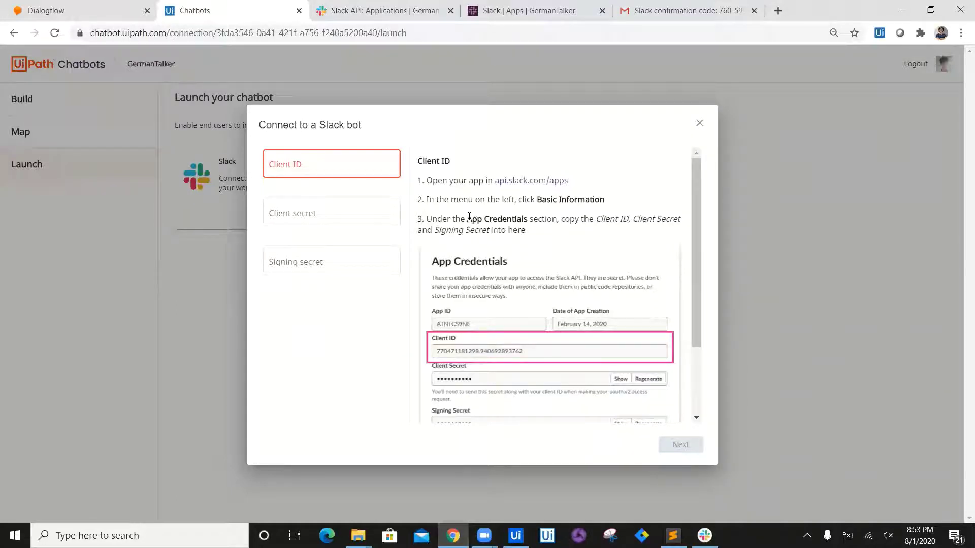
{"action": "left_click_drag", "start_coordinate": [468, 219], "coordinate": [523, 219]}
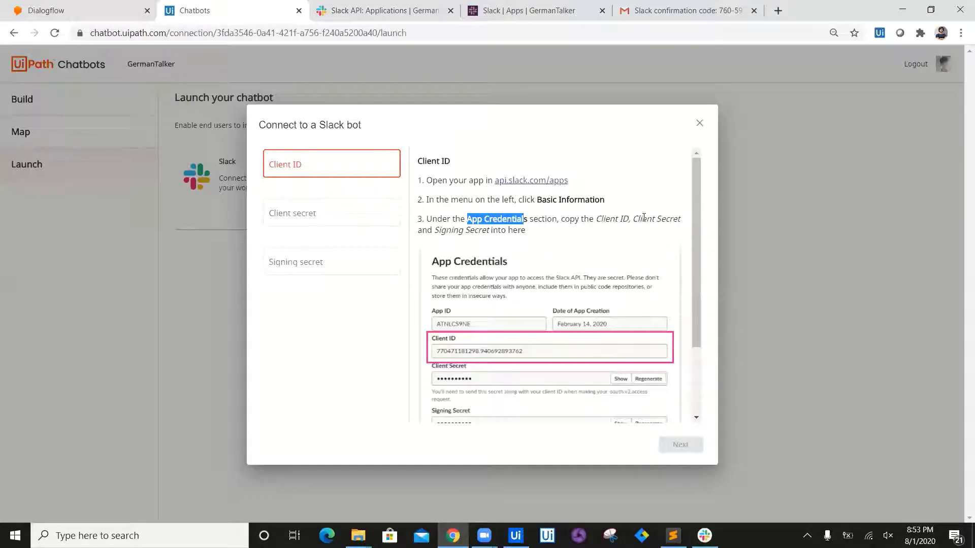
{"action": "left_click", "coordinate": [385, 11]}
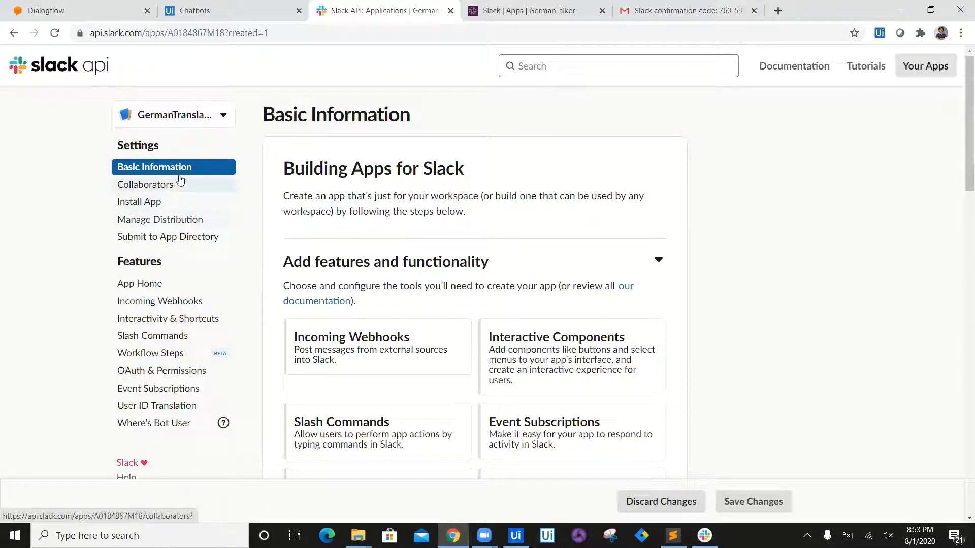
Step: Copy the app's Client ID from App Credentials into the Chatbots Client ID field
{"action": "left_click_drag", "start_coordinate": [960, 136], "coordinate": [961, 166]}
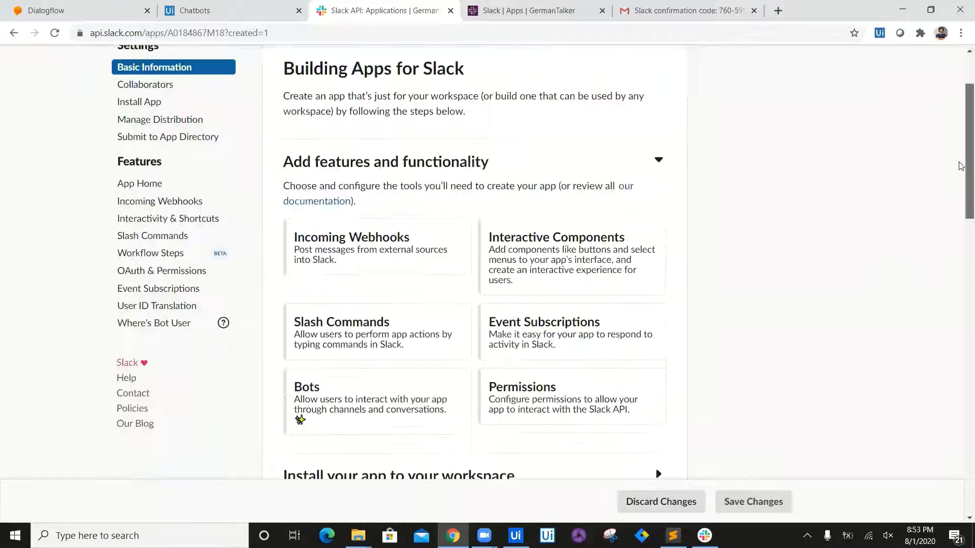
{"action": "scroll", "coordinate": [409, 248], "scroll_direction": "down", "scroll_amount": 12}
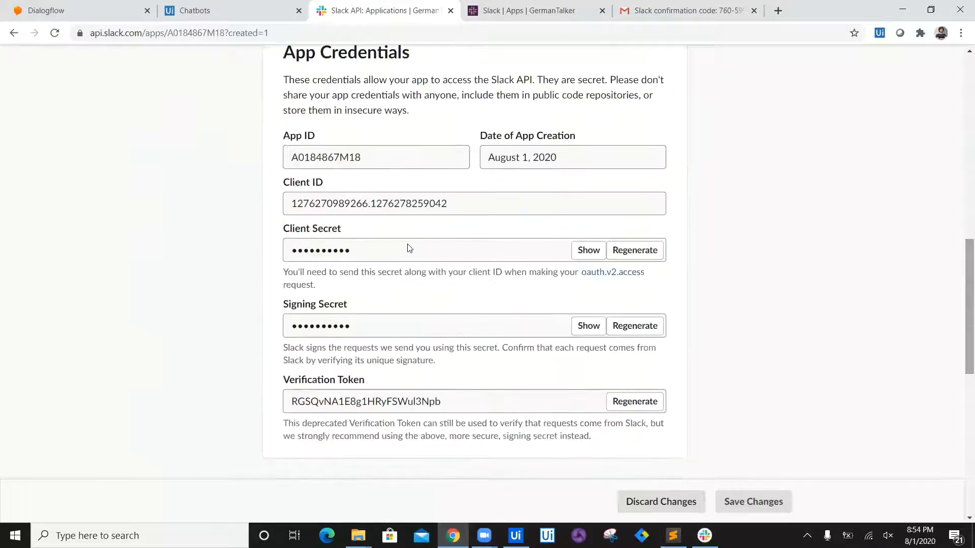
{"action": "left_click_drag", "start_coordinate": [448, 204], "coordinate": [286, 216]}
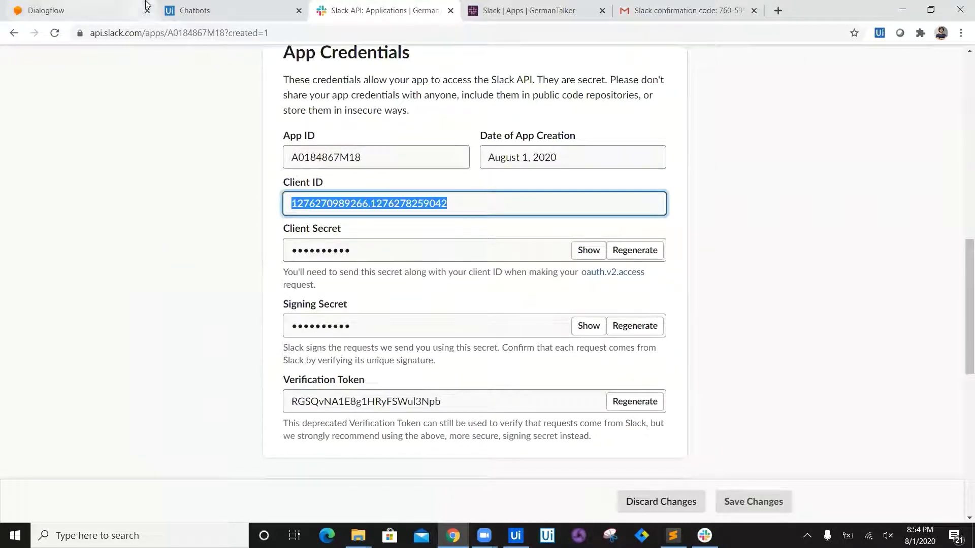
{"action": "left_click", "coordinate": [193, 10]}
{"action": "left_click", "coordinate": [326, 160]}
{"action": "type", "text": "1276270989256.1276278259042"}
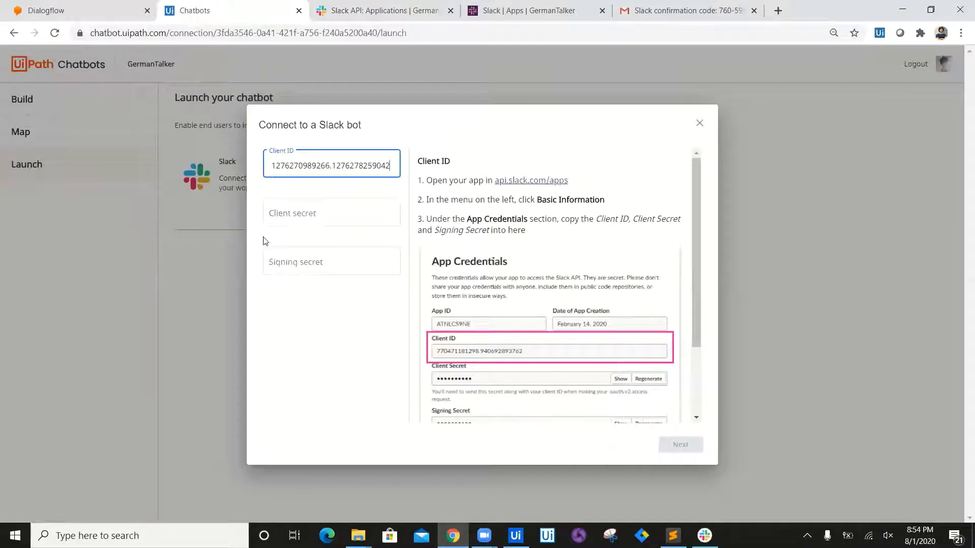
Step: Copy the Client Secret from Slack API into the Client secret field
{"action": "left_click", "coordinate": [292, 214]}
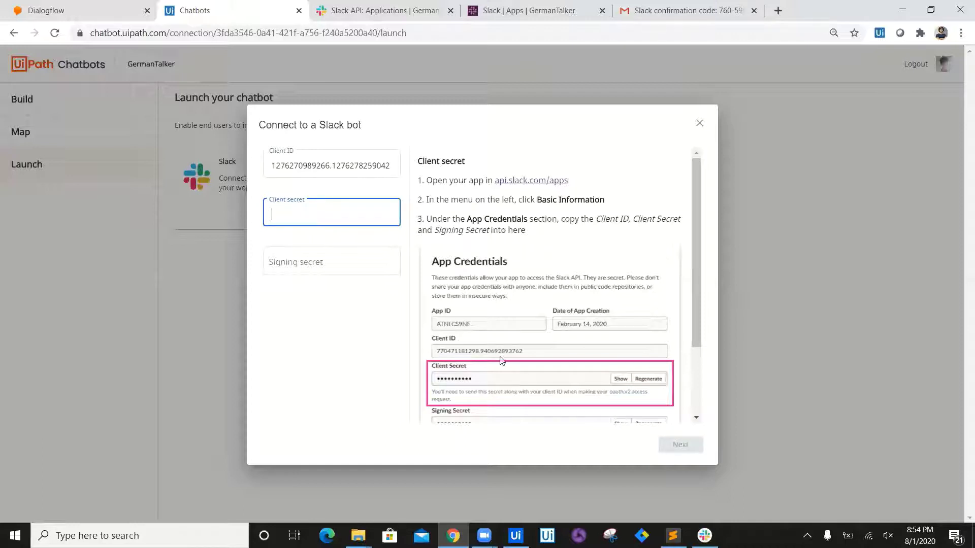
{"action": "left_click", "coordinate": [432, 11]}
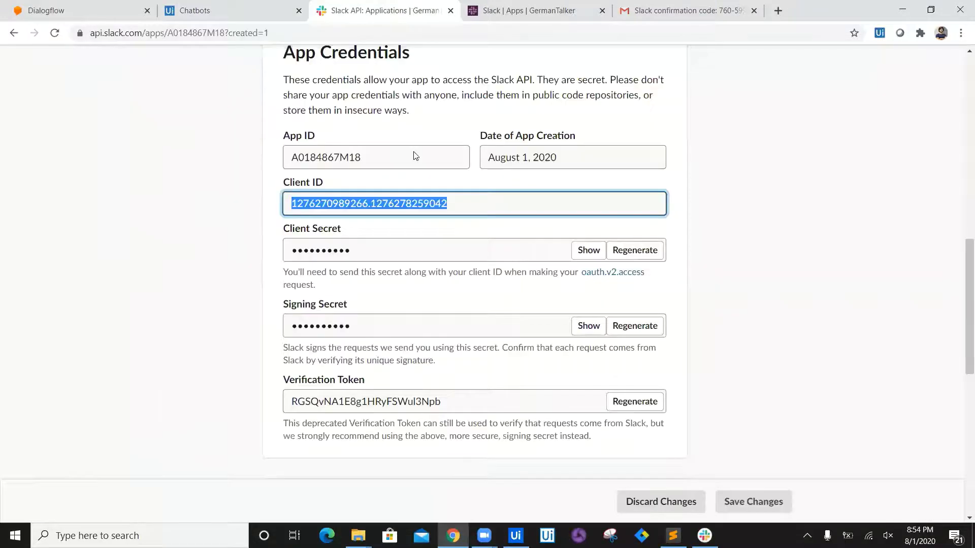
{"action": "left_click", "coordinate": [595, 254]}
{"action": "key", "text": "ctrl+c"}
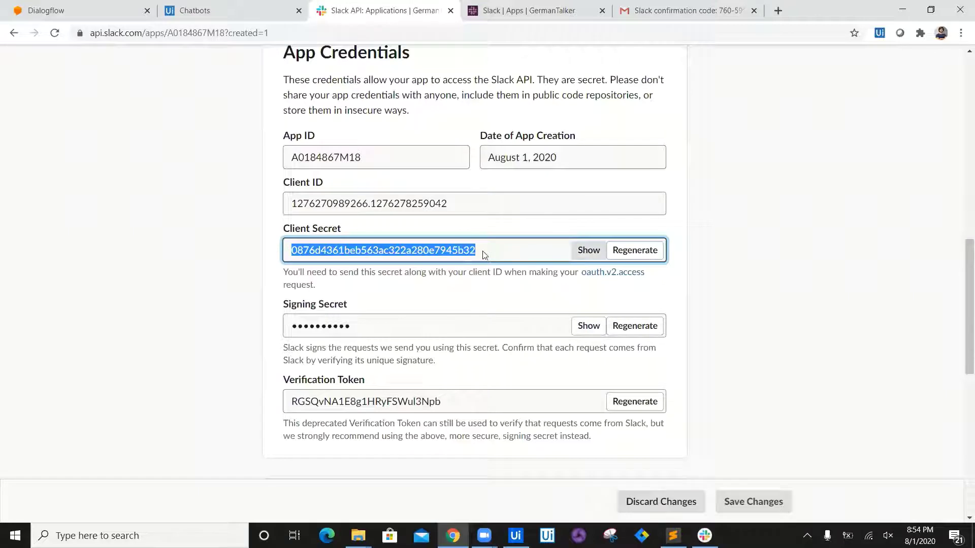
{"action": "left_click", "coordinate": [302, 4]}
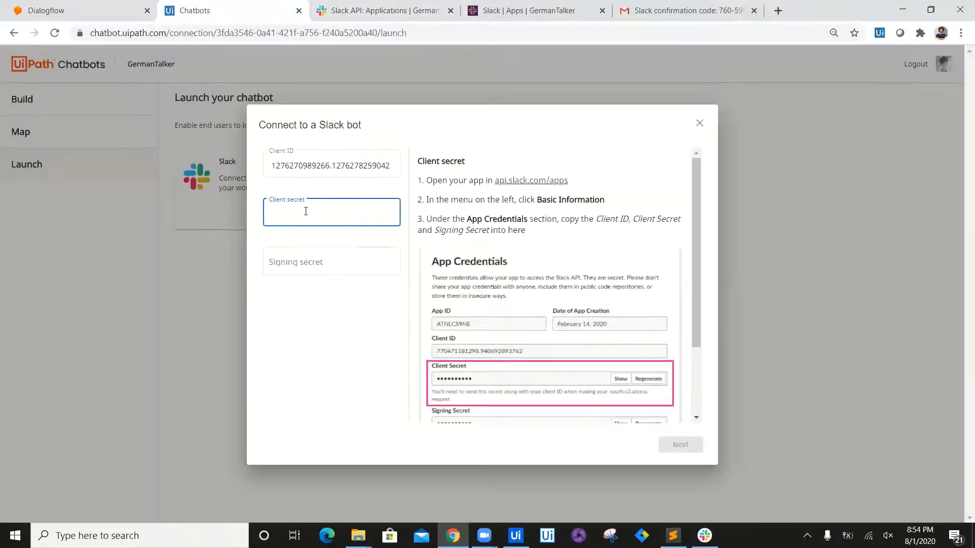
{"action": "key", "text": "ctrl+v"}
Step: Paste the Signing Secret into the Signing secret field and continue to the next step
{"action": "left_click", "coordinate": [308, 260]}
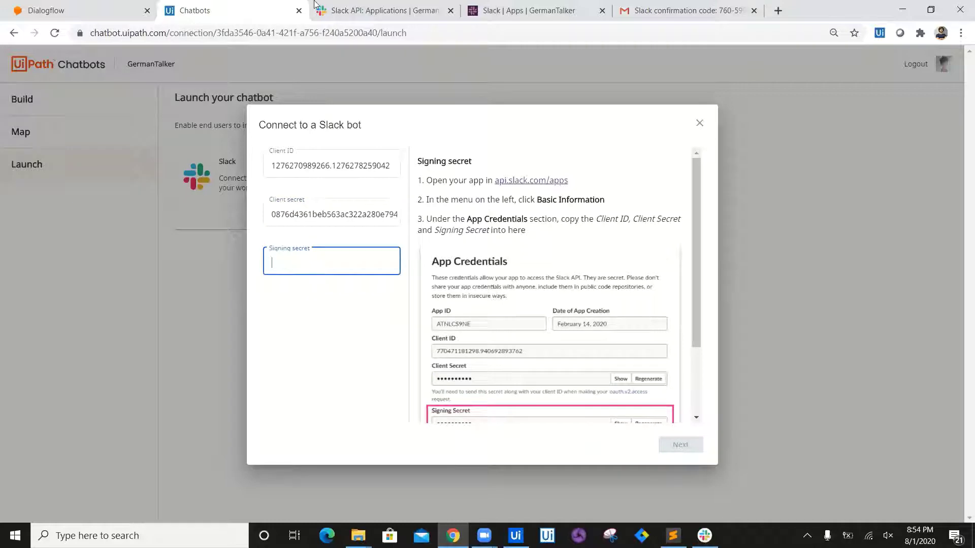
{"action": "left_click", "coordinate": [382, 10]}
{"action": "left_click", "coordinate": [586, 328]}
{"action": "key", "text": "ctrl+c"}
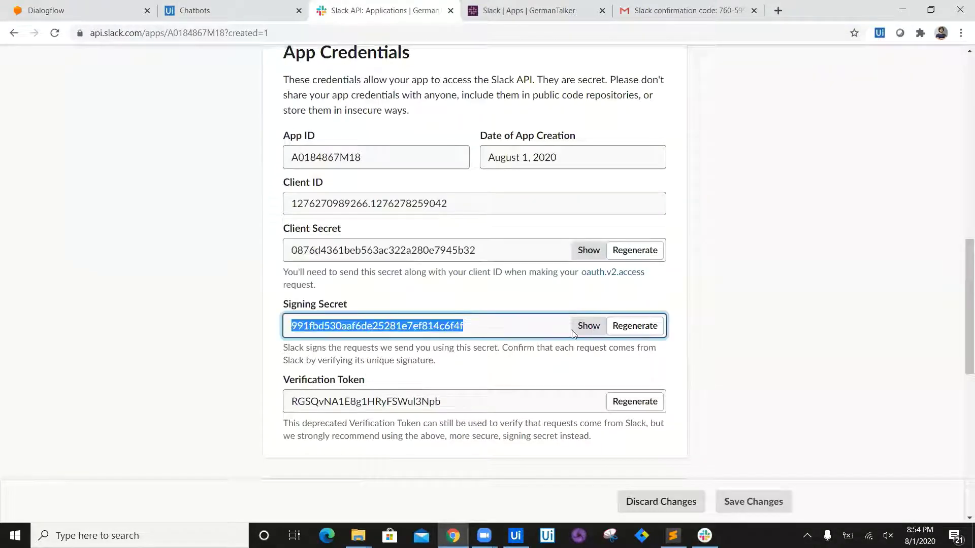
{"action": "left_click", "coordinate": [265, 6]}
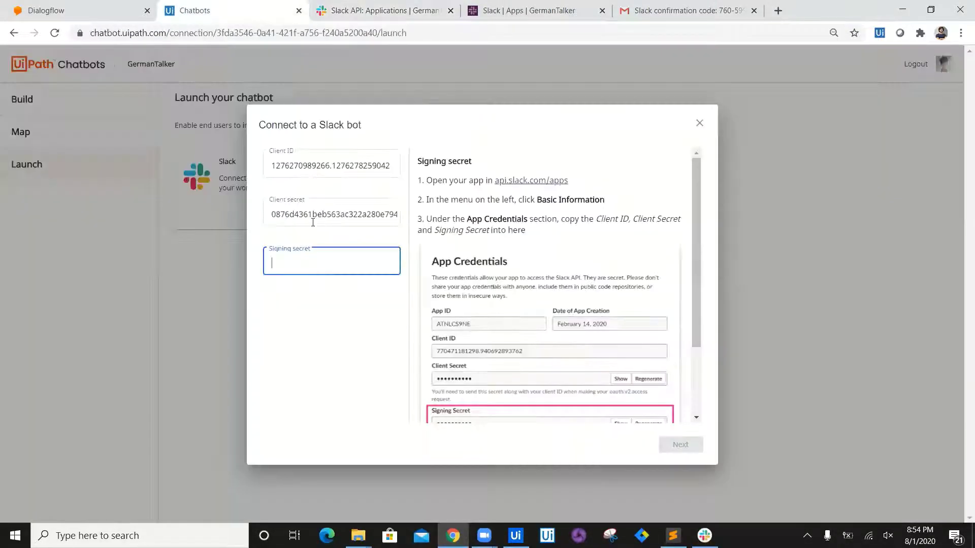
{"action": "key", "text": "ctrl+v"}
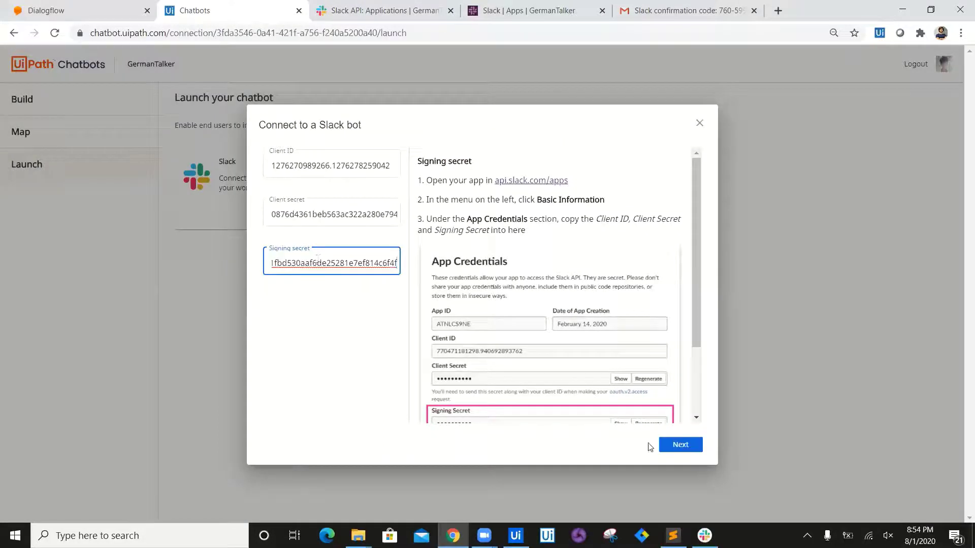
{"action": "left_click", "coordinate": [680, 445]}
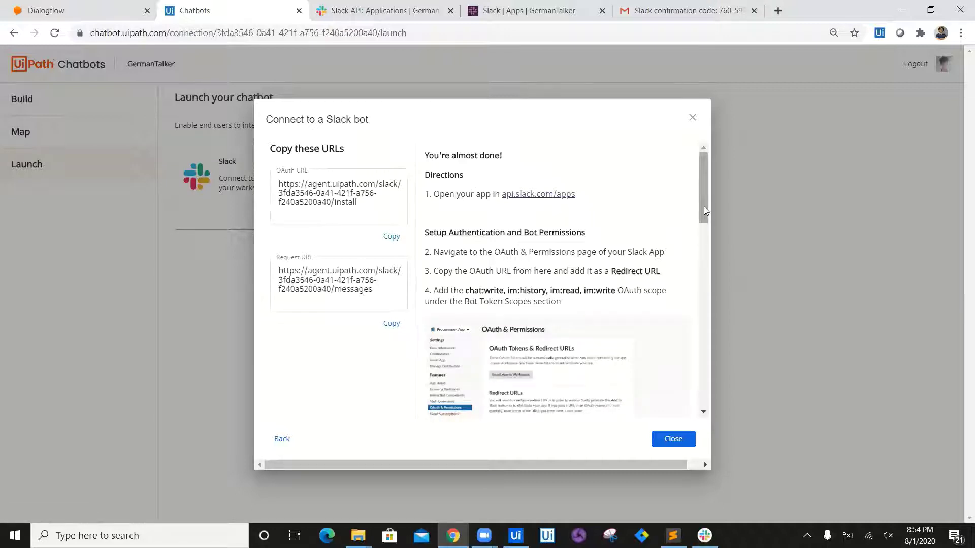
Step: Scroll the Slack connection dialog down to the OAuth URL and required bot token scopes
{"action": "left_click_drag", "start_coordinate": [704, 209], "coordinate": [688, 191]}
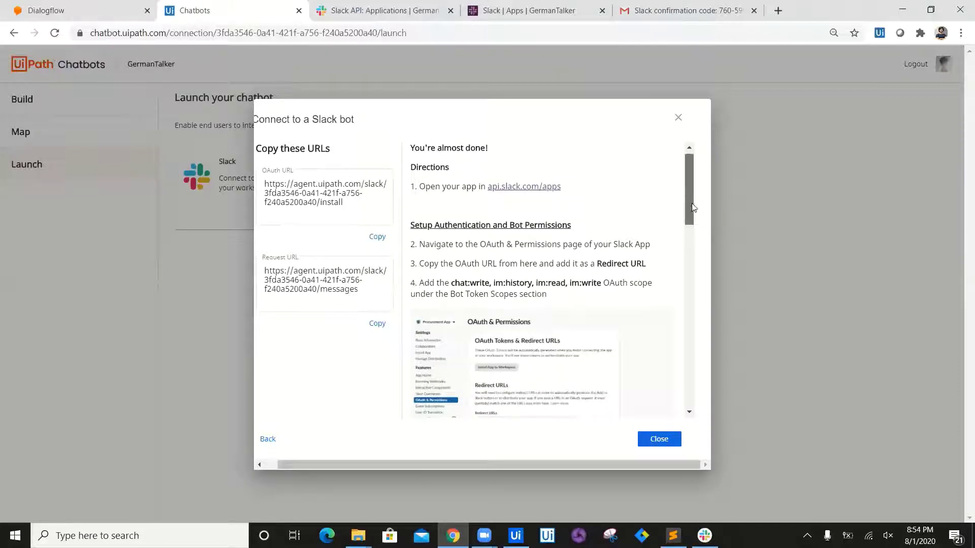
{"action": "scroll", "coordinate": [648, 197], "scroll_direction": "down", "scroll_amount": 1}
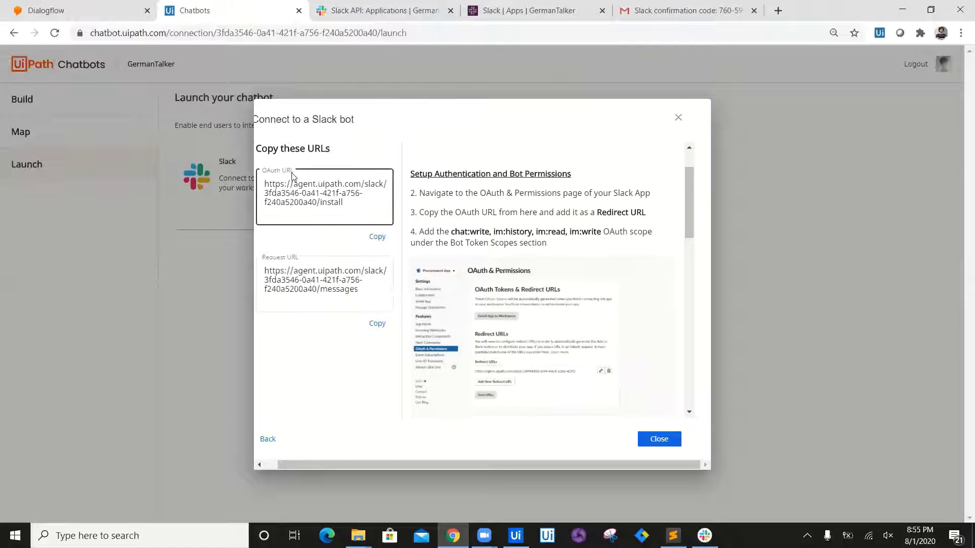
Step: Add the copied agent.uipath.com OAuth URL as a redirect URL under OAuth & Permissions and save
{"action": "left_click", "coordinate": [377, 236]}
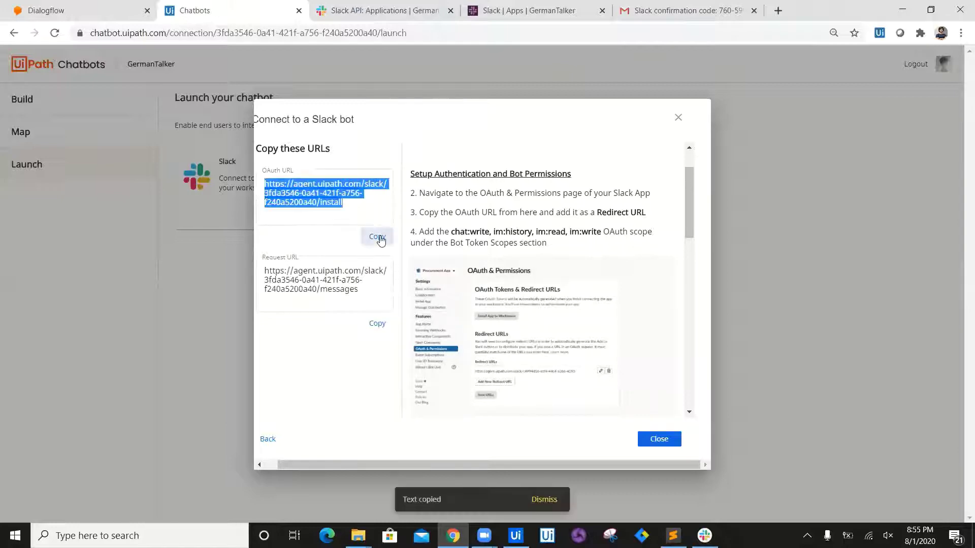
{"action": "left_click", "coordinate": [388, 6]}
{"action": "left_click_drag", "start_coordinate": [962, 361], "coordinate": [961, 206]}
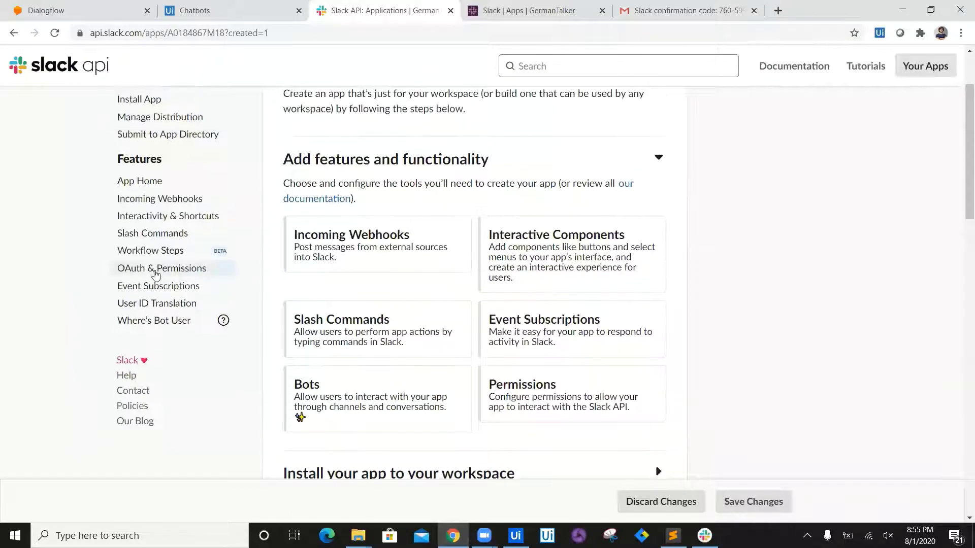
{"action": "left_click", "coordinate": [156, 274]}
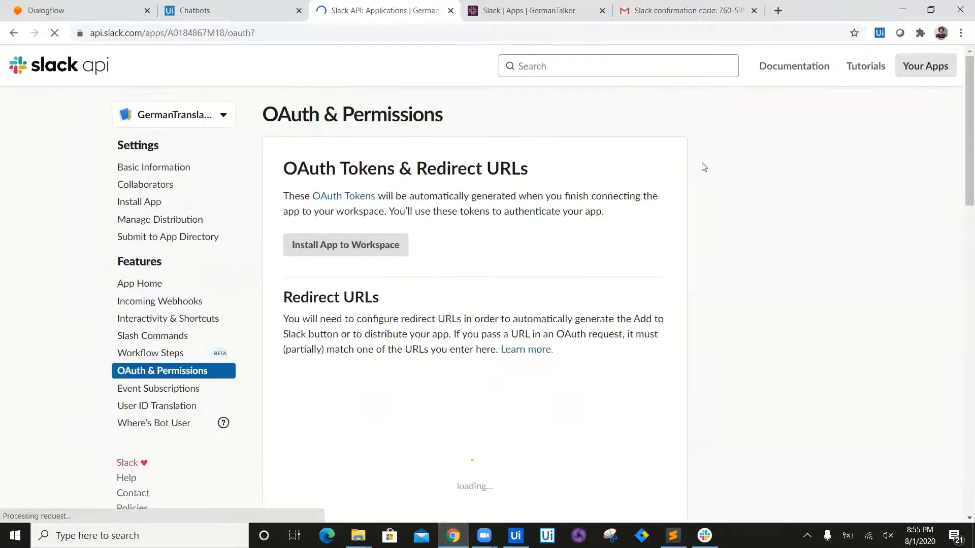
{"action": "left_click_drag", "start_coordinate": [960, 116], "coordinate": [961, 166]}
{"action": "left_click", "coordinate": [338, 282]}
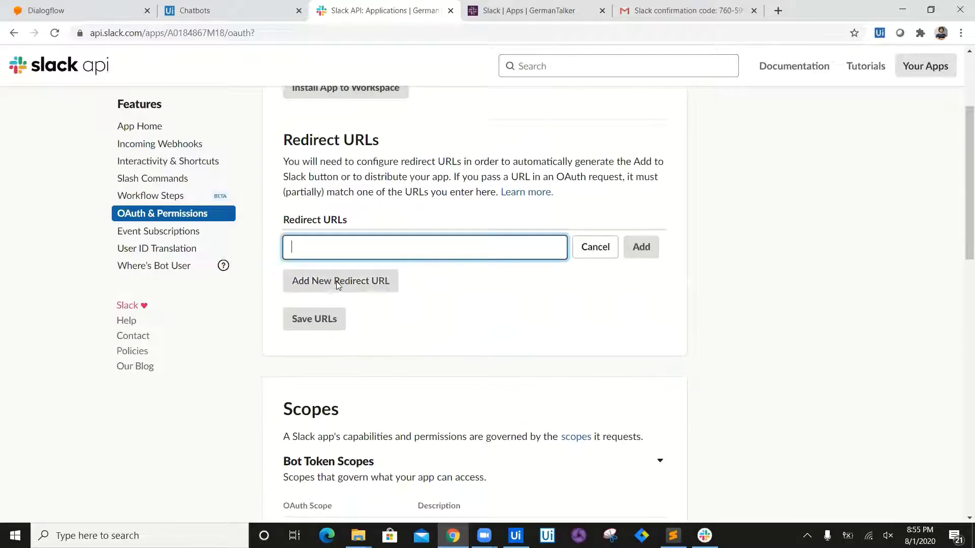
{"action": "key", "text": "ctrl+v"}
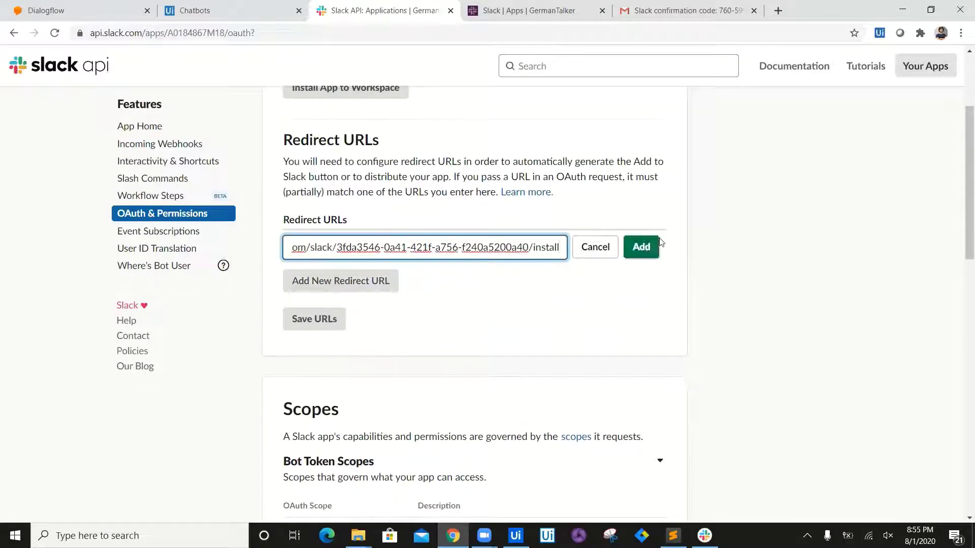
{"action": "left_click", "coordinate": [642, 247]}
{"action": "left_click", "coordinate": [312, 319]}
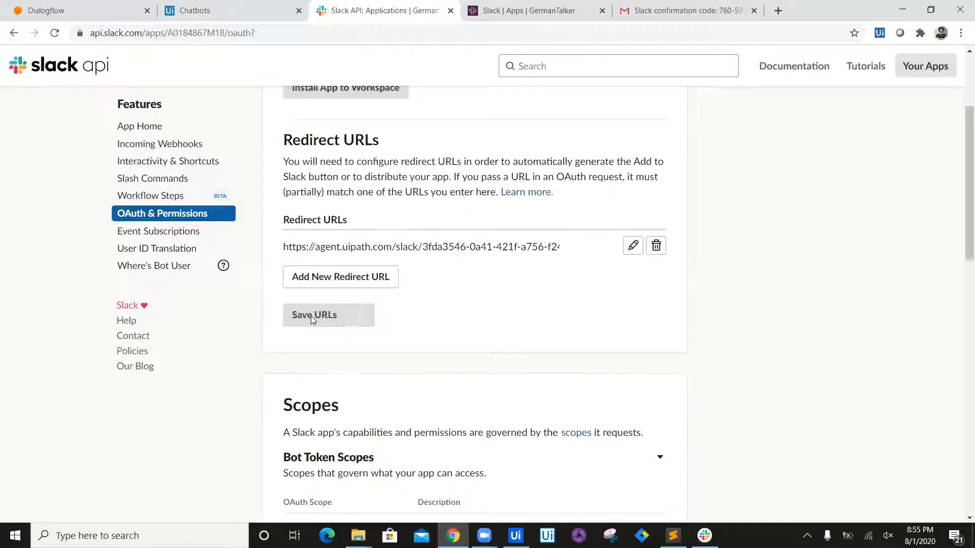
{"action": "left_click_drag", "start_coordinate": [961, 219], "coordinate": [960, 323]}
{"action": "left_click", "coordinate": [272, 7]}
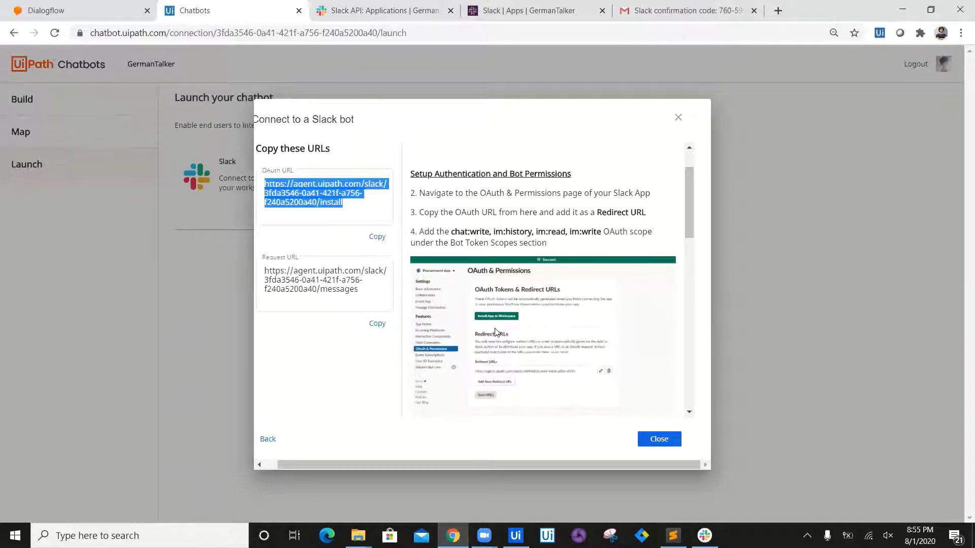
{"action": "left_click_drag", "start_coordinate": [690, 215], "coordinate": [694, 251]}
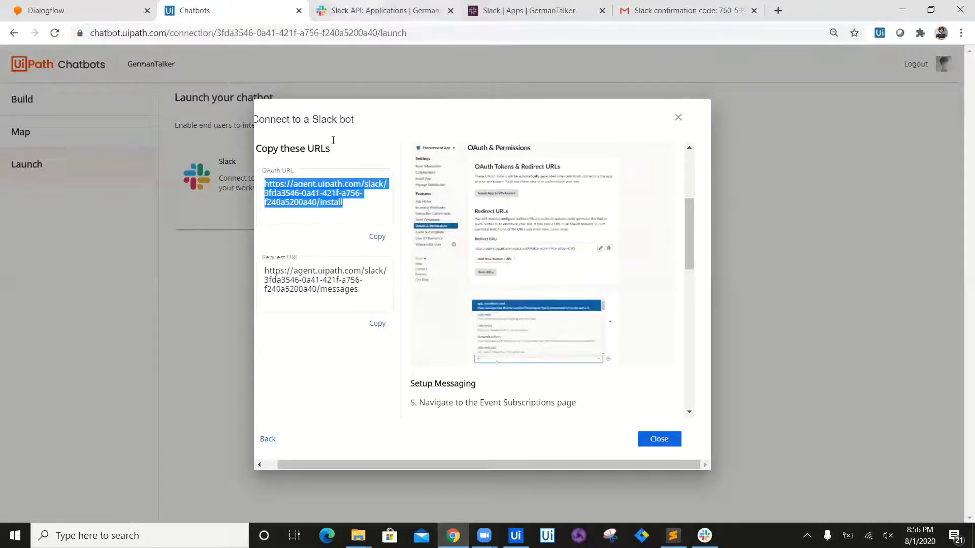
Step: Check the required scopes in Chatbots, then add chat:write as a bot token scope
{"action": "left_click", "coordinate": [355, 7]}
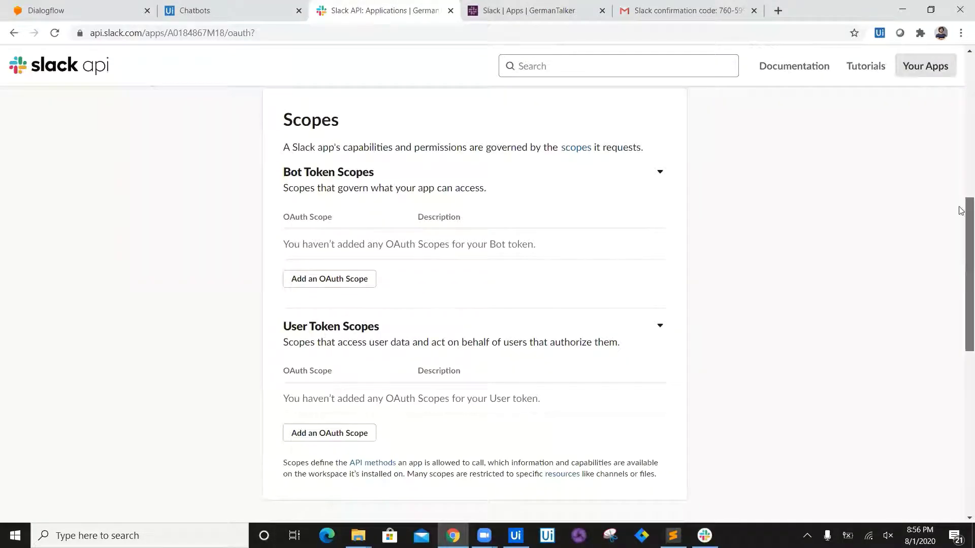
{"action": "left_click_drag", "start_coordinate": [961, 264], "coordinate": [961, 238]}
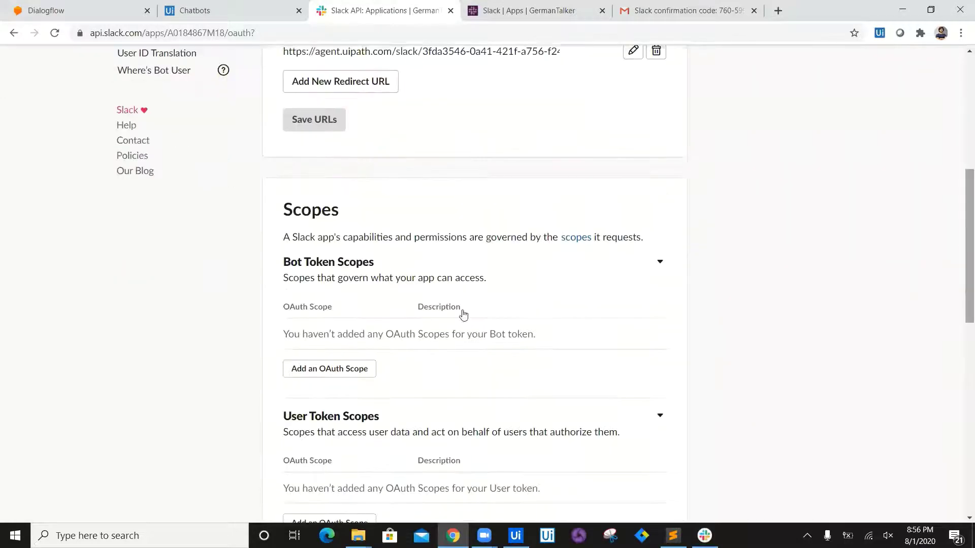
{"action": "left_click", "coordinate": [356, 371]}
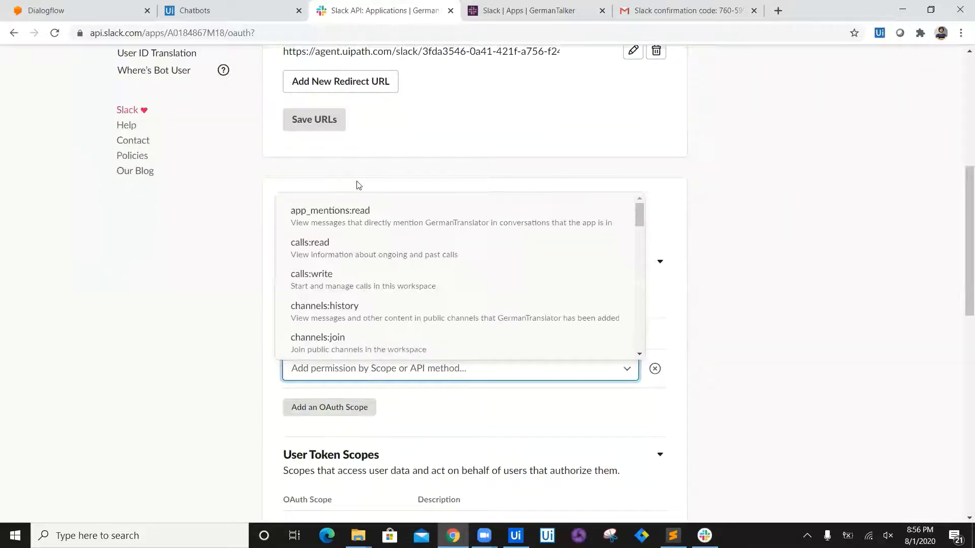
{"action": "left_click", "coordinate": [222, 4]}
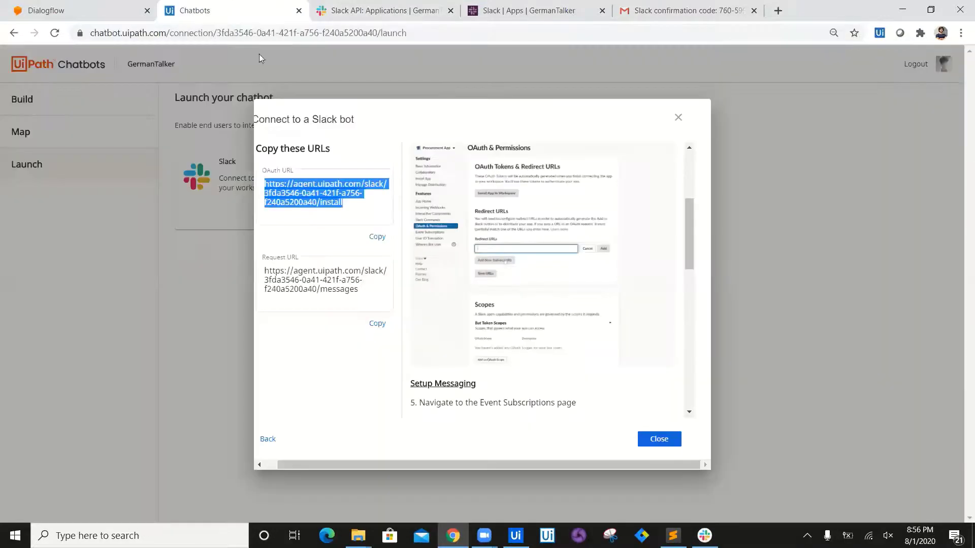
{"action": "left_click_drag", "start_coordinate": [690, 233], "coordinate": [691, 209]}
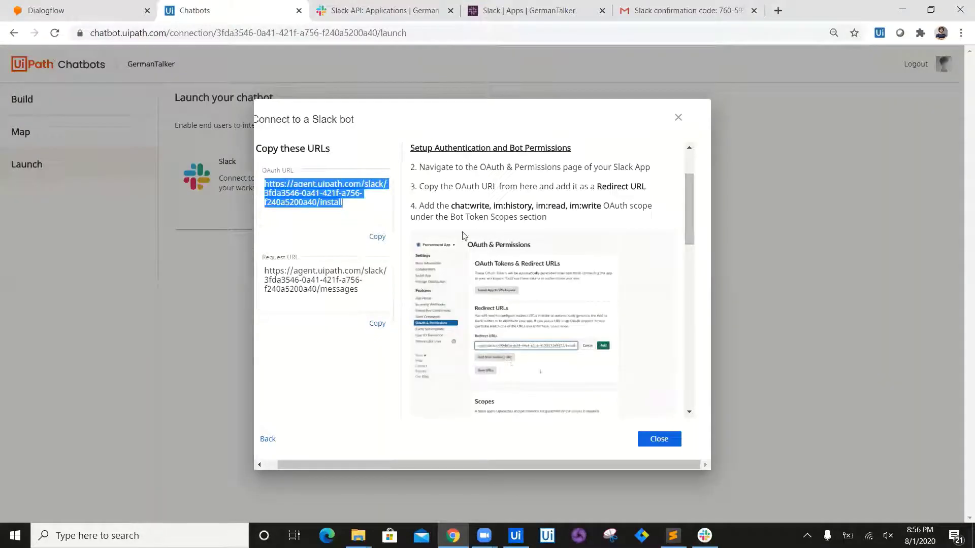
{"action": "left_click", "coordinate": [404, 5]}
{"action": "left_click", "coordinate": [386, 373]}
{"action": "type", "text": "chat"}
{"action": "key", "text": "Return"}
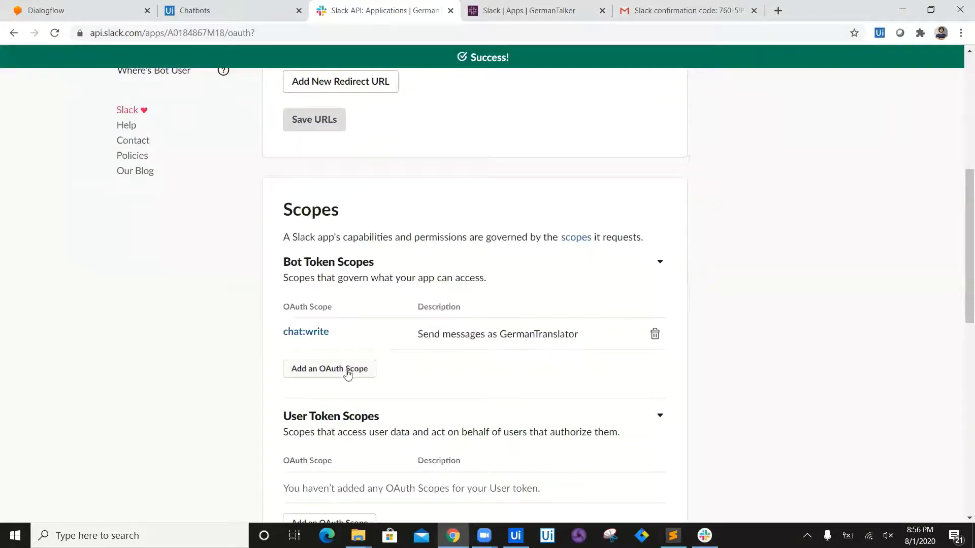
Step: Add the im:history, im:read and im:write bot token scopes
{"action": "left_click", "coordinate": [348, 369]}
{"action": "type", "text": "im"}
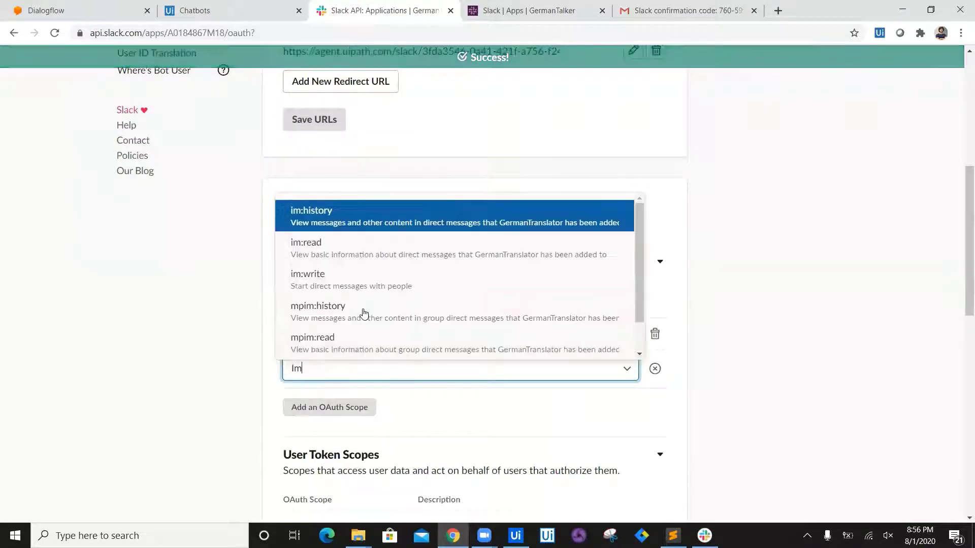
{"action": "key", "text": "Return"}
{"action": "left_click", "coordinate": [330, 427]}
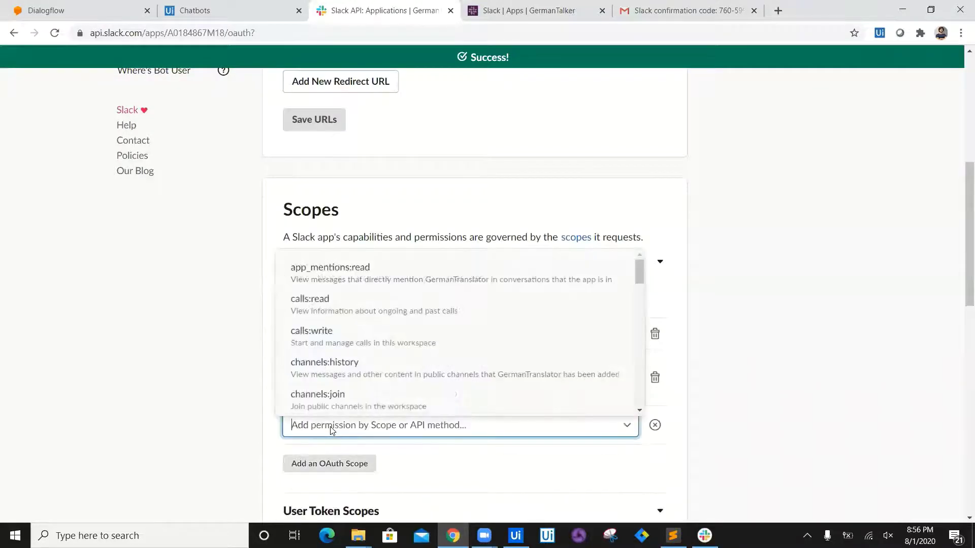
{"action": "type", "text": "im"}
{"action": "key", "text": "Return"}
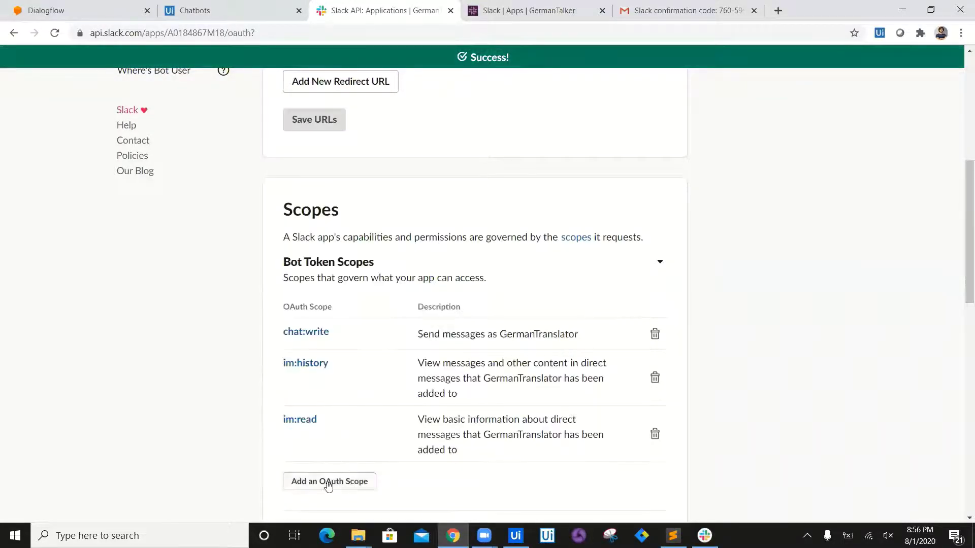
{"action": "left_click", "coordinate": [328, 482]}
{"action": "type", "text": "imm"}
{"action": "key", "text": "BackSpace"}
{"action": "key", "text": "BackSpace"}
{"action": "key", "text": "BackSpace"}
{"action": "type", "text": "Im"}
{"action": "left_click", "coordinate": [328, 341]}
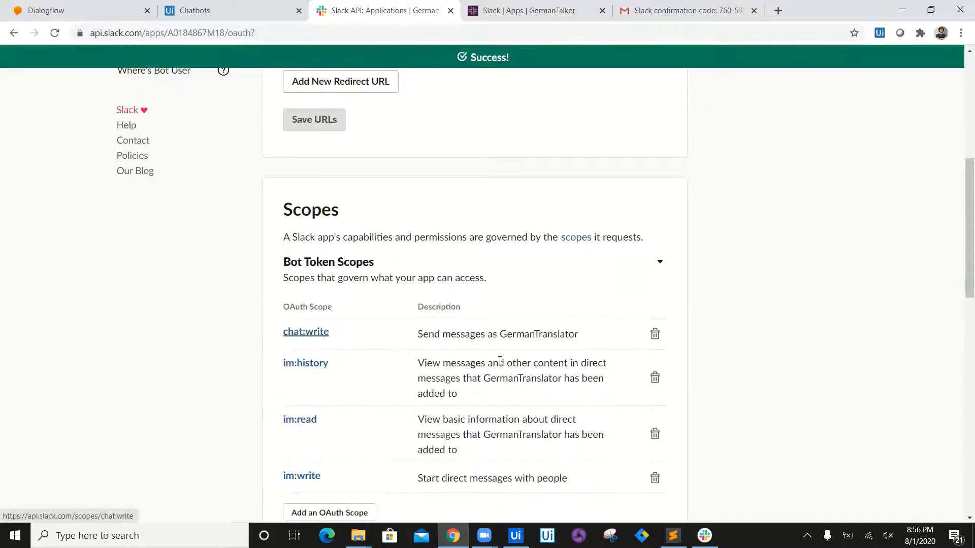
{"action": "left_click_drag", "start_coordinate": [960, 240], "coordinate": [961, 283]}
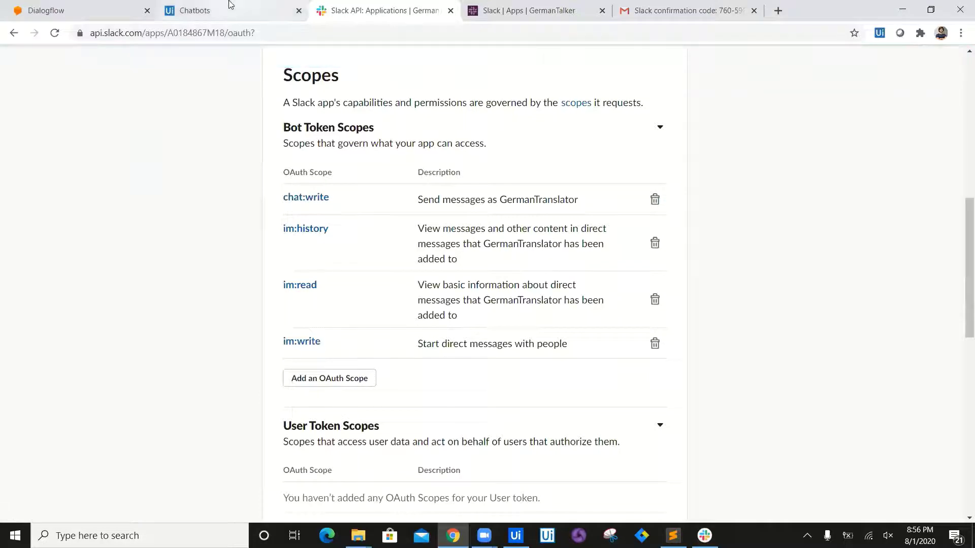
{"action": "key", "text": "ctrl+shift+Tab"}
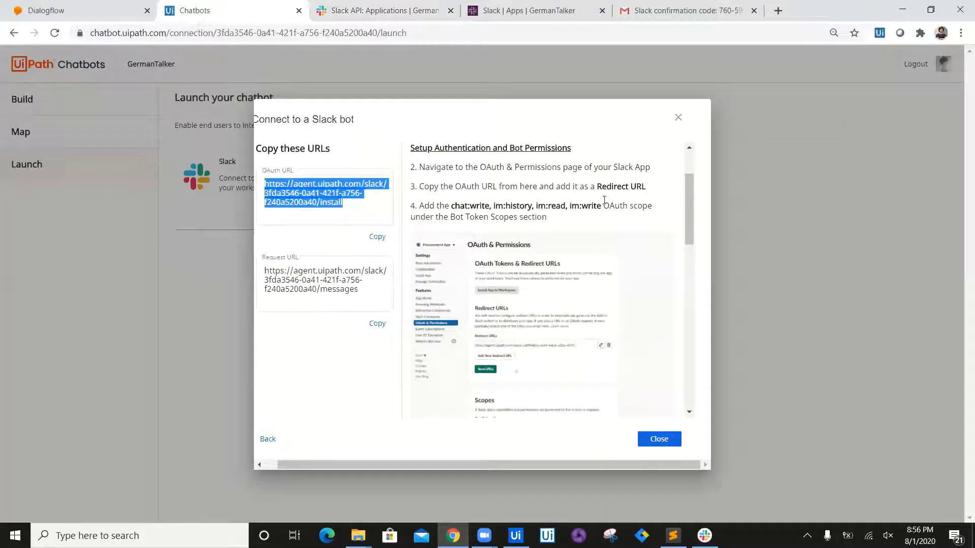
Step: Scroll the Chatbots dialog to Setup Messaging, then return to the top of the Slack app settings
{"action": "scroll", "coordinate": [689, 222], "scroll_direction": "down", "scroll_amount": 3}
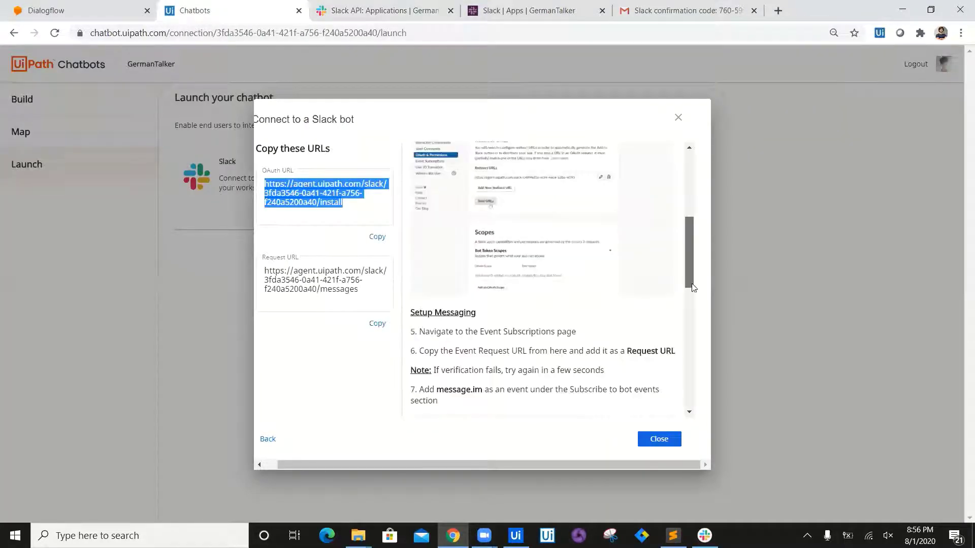
{"action": "scroll", "coordinate": [693, 288], "scroll_direction": "down", "scroll_amount": 2}
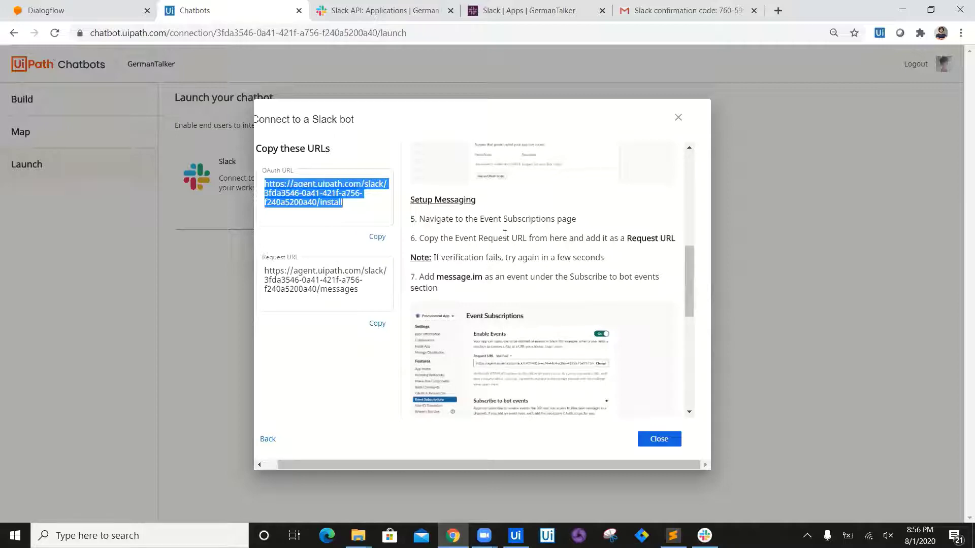
{"action": "left_click", "coordinate": [370, 6]}
{"action": "left_click_drag", "start_coordinate": [962, 326], "coordinate": [961, 140]}
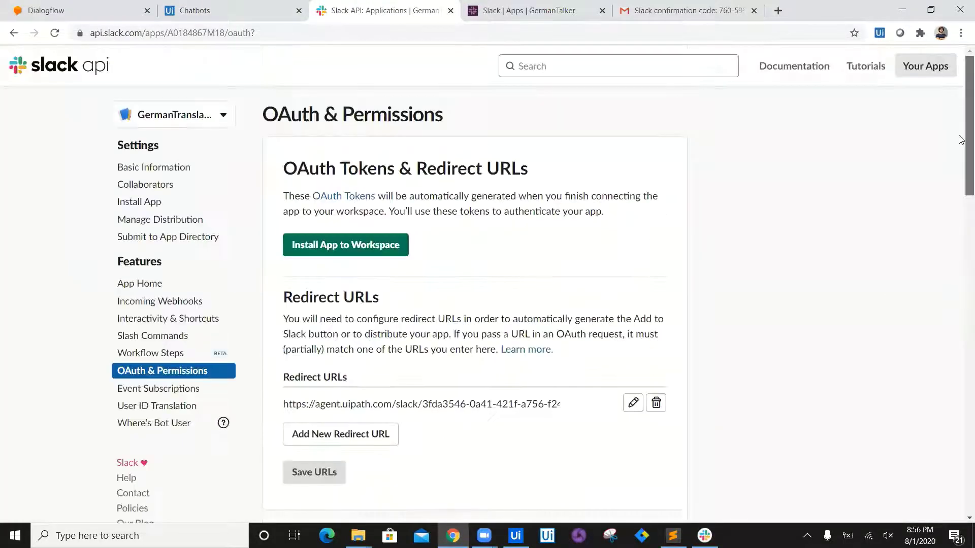
Step: Turn Enable Events on under Event Subscriptions and clear the wrongly pasted Request URL
{"action": "left_click", "coordinate": [183, 393]}
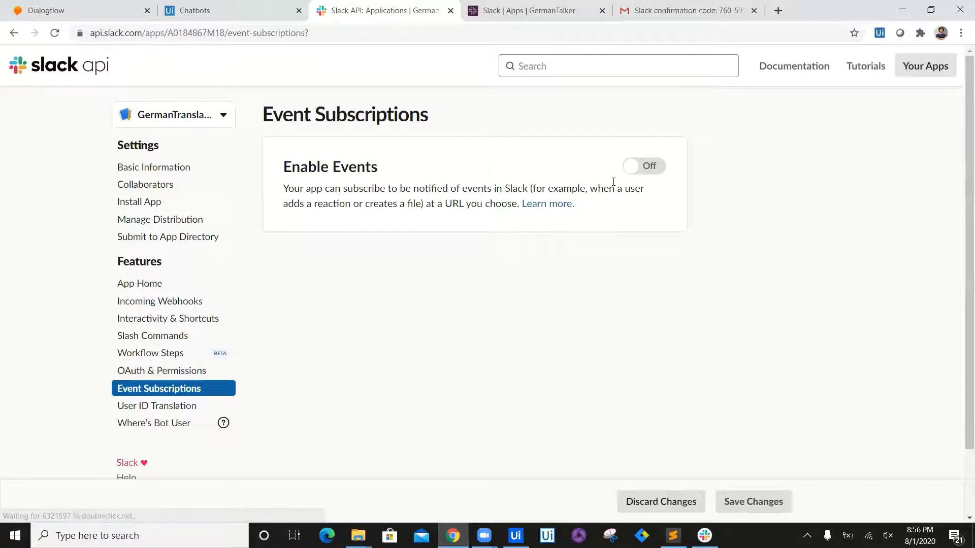
{"action": "left_click", "coordinate": [638, 170]}
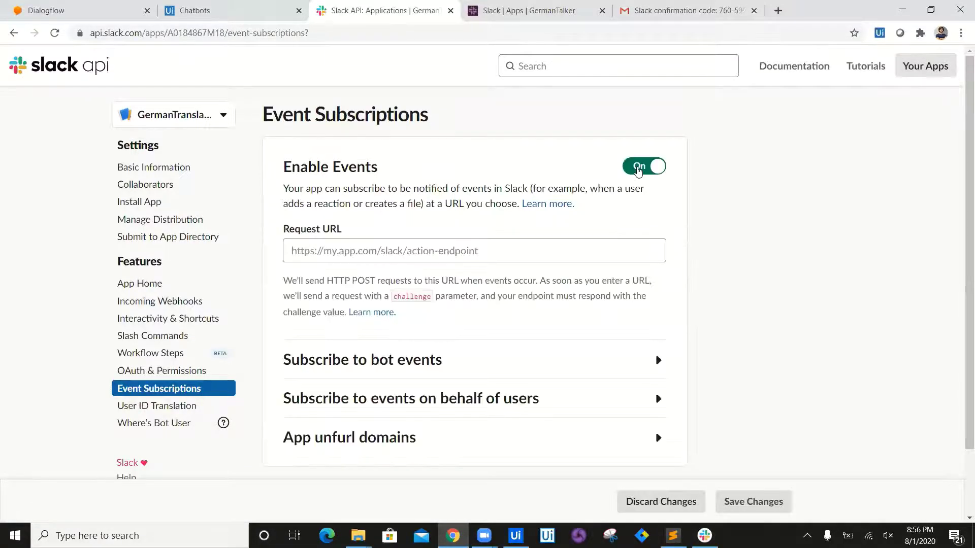
{"action": "left_click", "coordinate": [365, 251]}
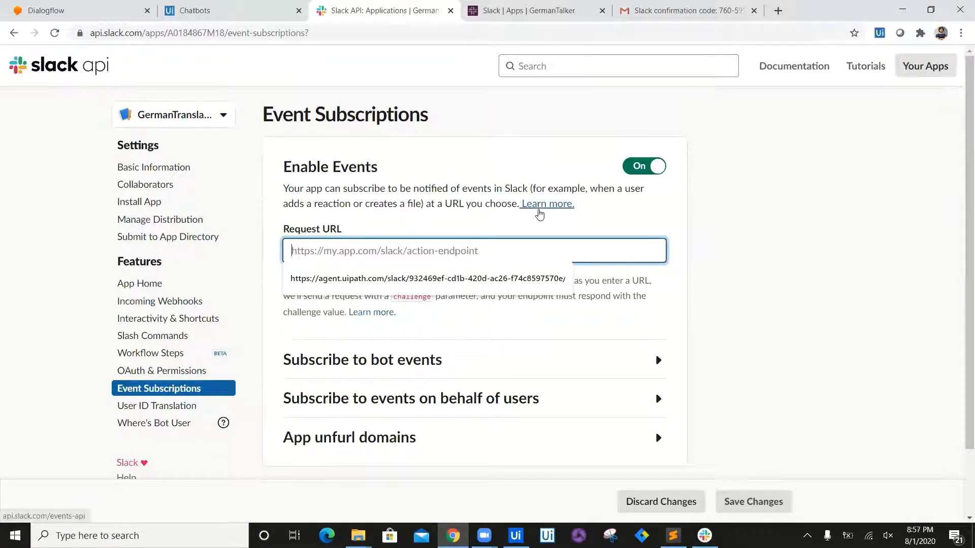
{"action": "triple_click", "coordinate": [436, 251]}
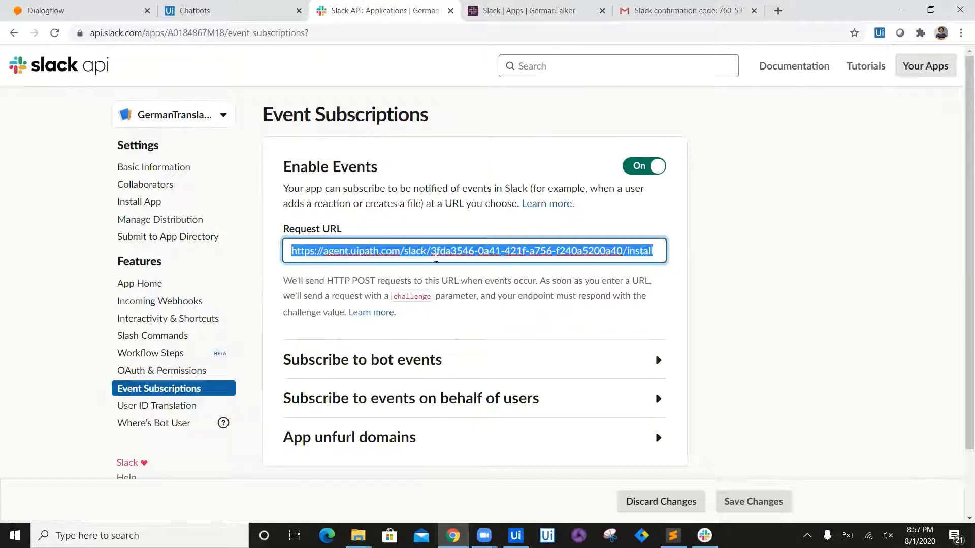
{"action": "key", "text": "BackSpace"}
Step: Copy the messages Request URL from Chatbots and paste it into the Request URL field
{"action": "left_click", "coordinate": [274, 5]}
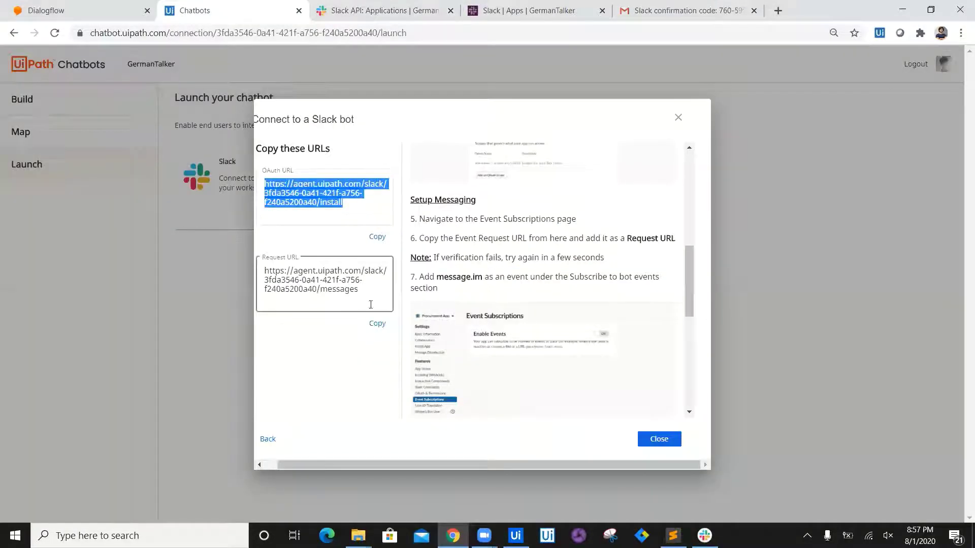
{"action": "left_click", "coordinate": [374, 324]}
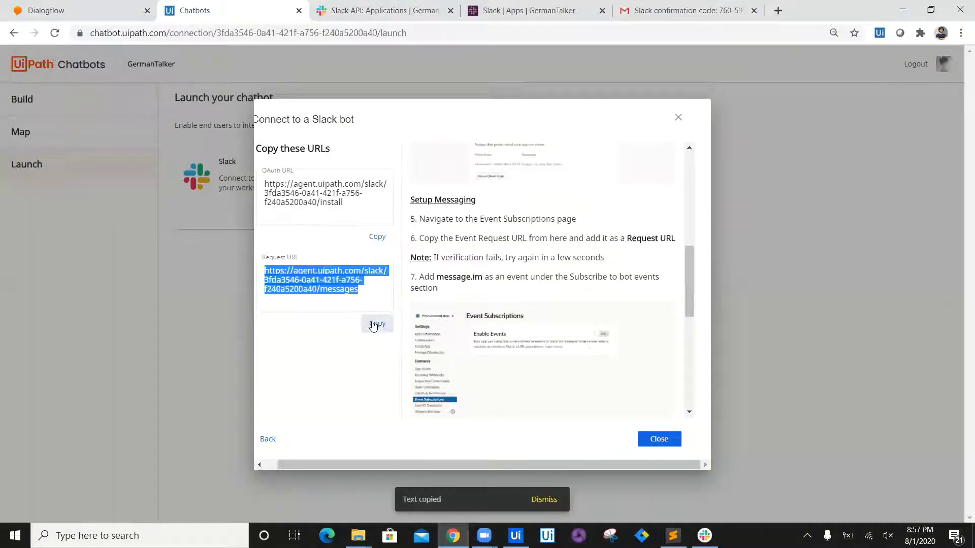
{"action": "left_click", "coordinate": [381, 10]}
{"action": "left_click", "coordinate": [377, 257]}
{"action": "key", "text": "ctrl+v"}
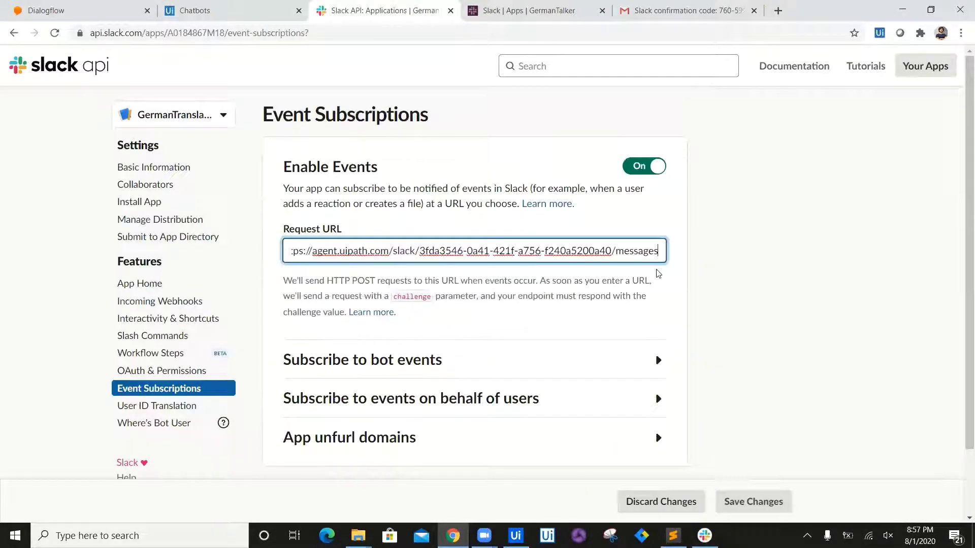
{"action": "scroll", "coordinate": [962, 190], "scroll_direction": "down", "scroll_amount": 1}
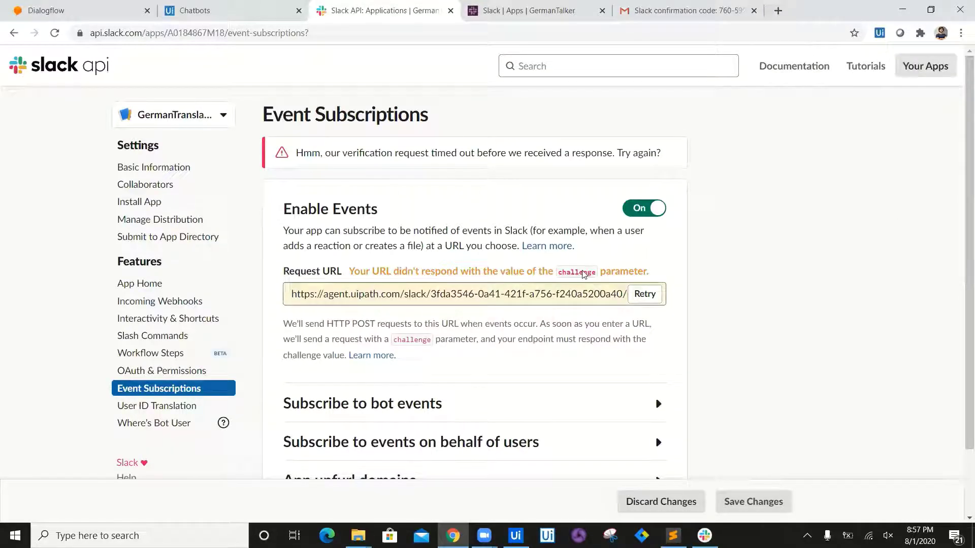
Step: Recopy the bot's Request URL and expand Subscribe to bot events in Slack API
{"action": "left_click", "coordinate": [262, 9]}
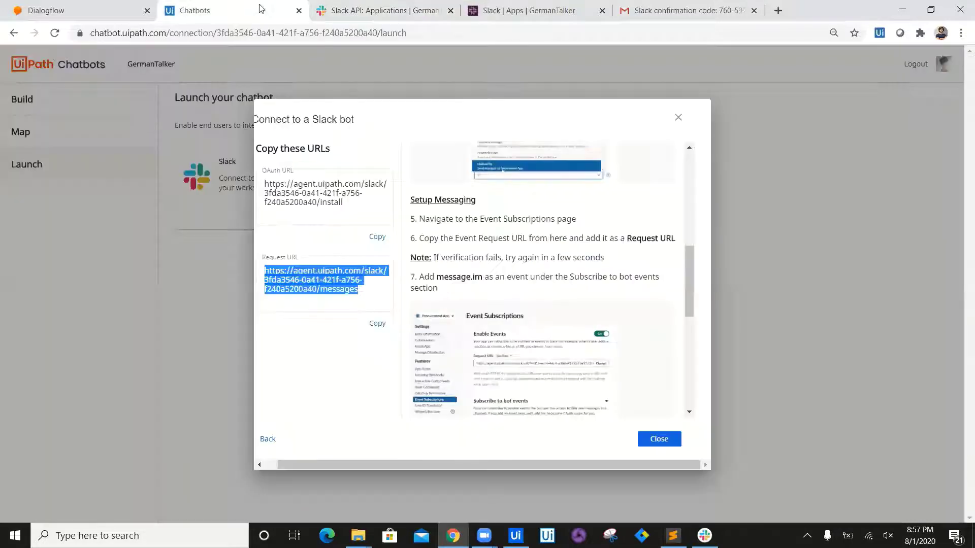
{"action": "left_click", "coordinate": [379, 324]}
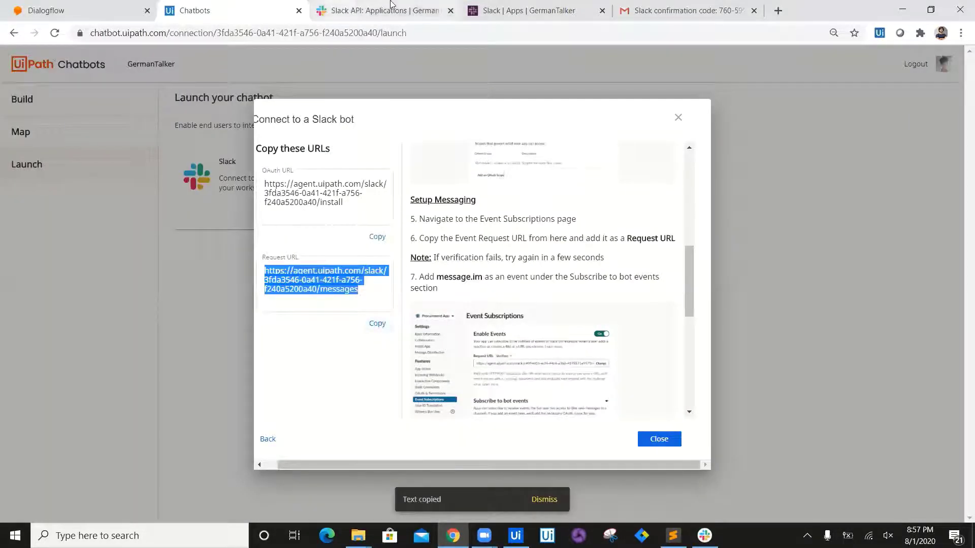
{"action": "left_click", "coordinate": [374, 9]}
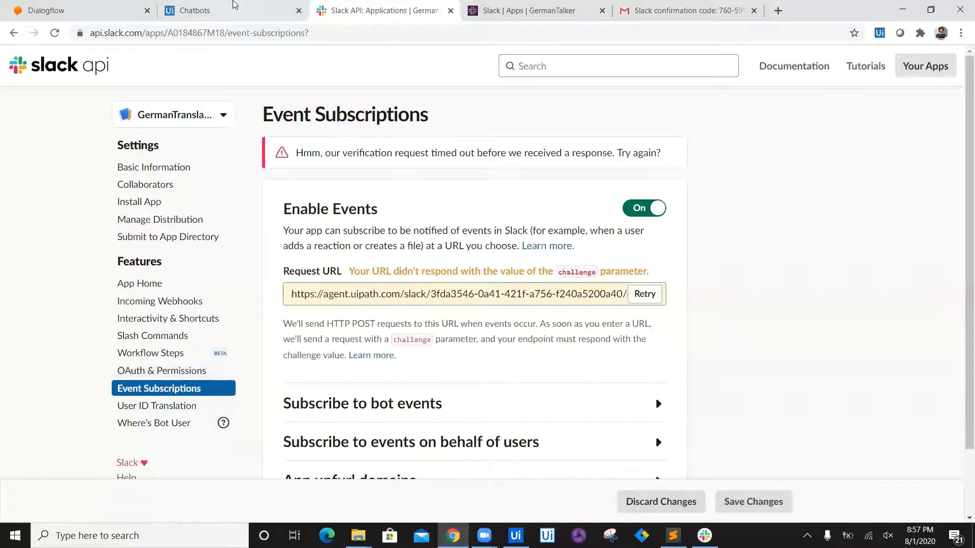
{"action": "left_click", "coordinate": [239, 11]}
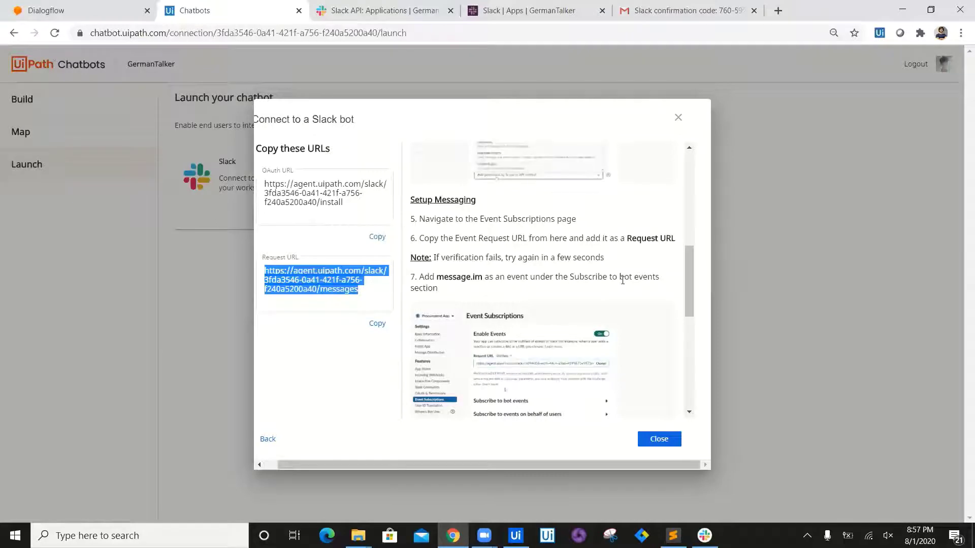
{"action": "left_click", "coordinate": [378, 7]}
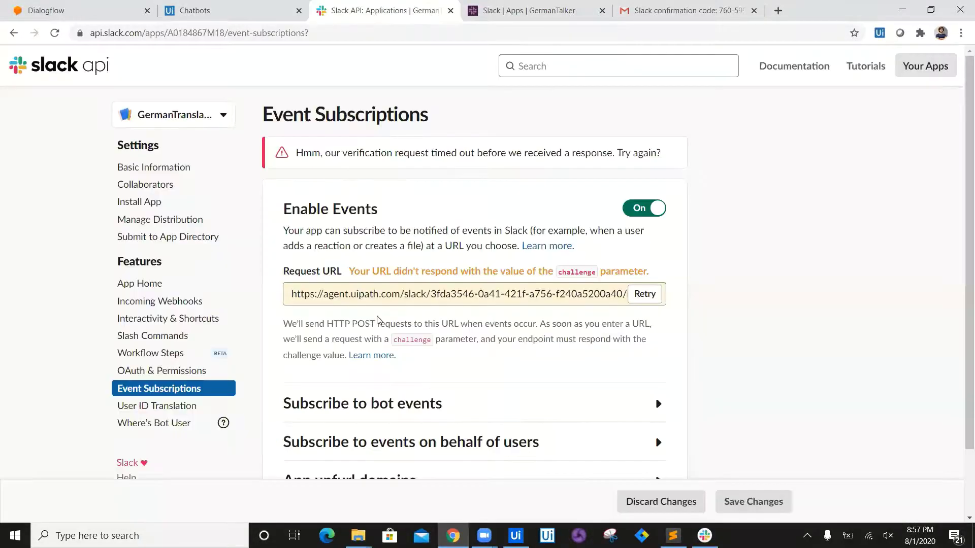
{"action": "left_click", "coordinate": [405, 391]}
Step: Add message.im as a bot user event, then check the next Chatbots setup instruction
{"action": "scroll", "coordinate": [961, 253], "scroll_direction": "down", "scroll_amount": 4}
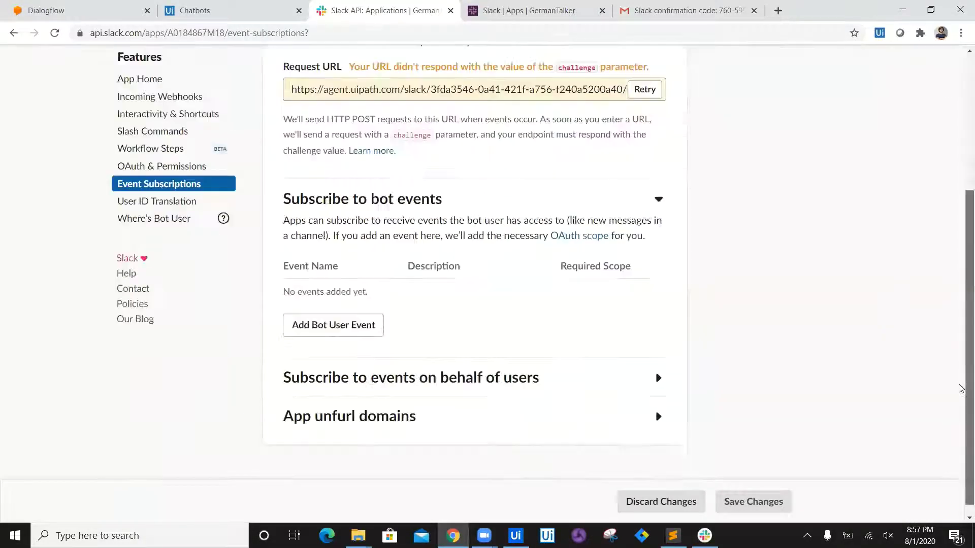
{"action": "left_click", "coordinate": [337, 329]}
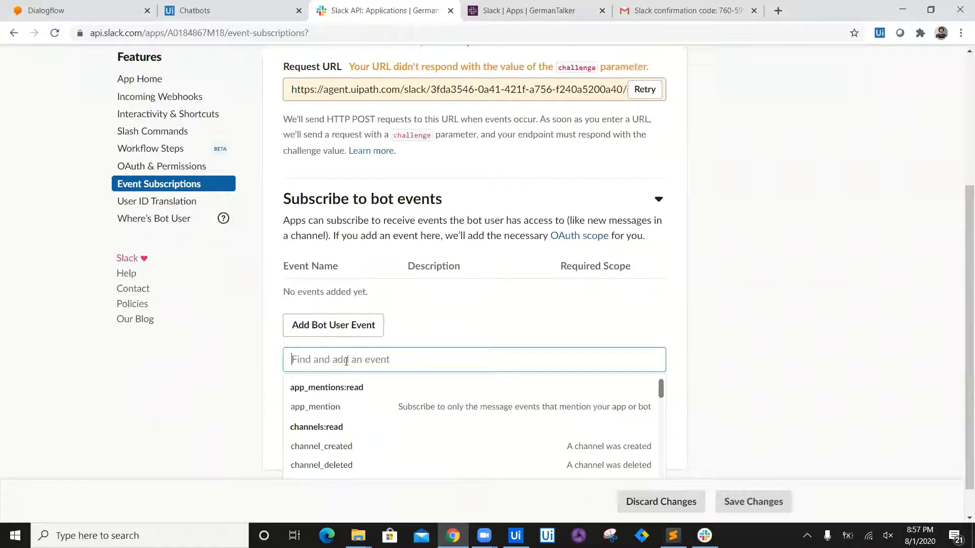
{"action": "type", "text": "IM"}
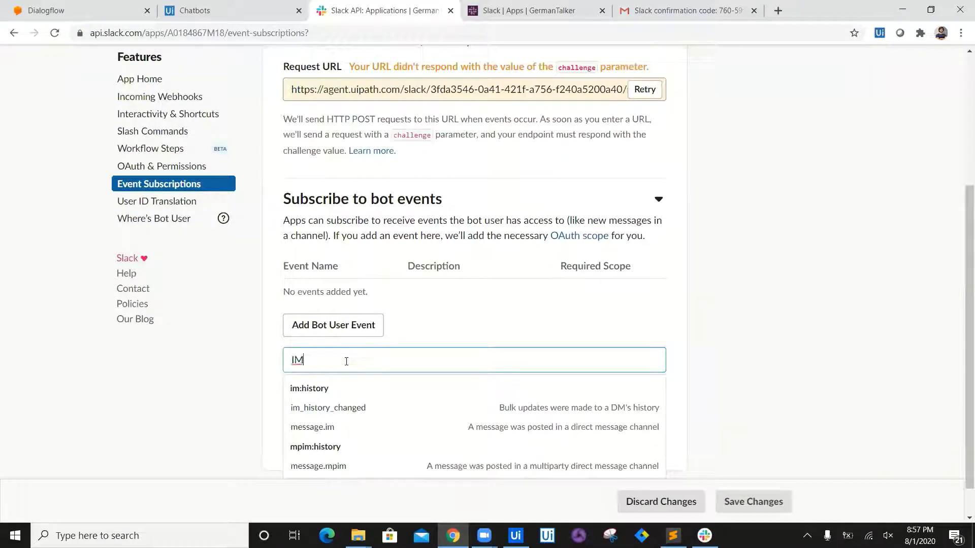
{"action": "key", "text": "Down"}
{"action": "key", "text": "Down"}
{"action": "key", "text": "Return"}
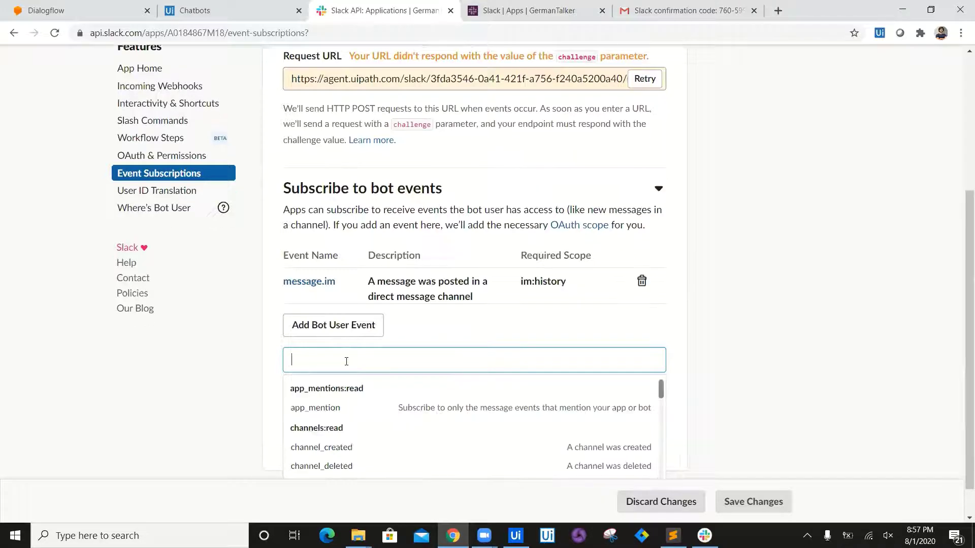
{"action": "left_click", "coordinate": [266, 9]}
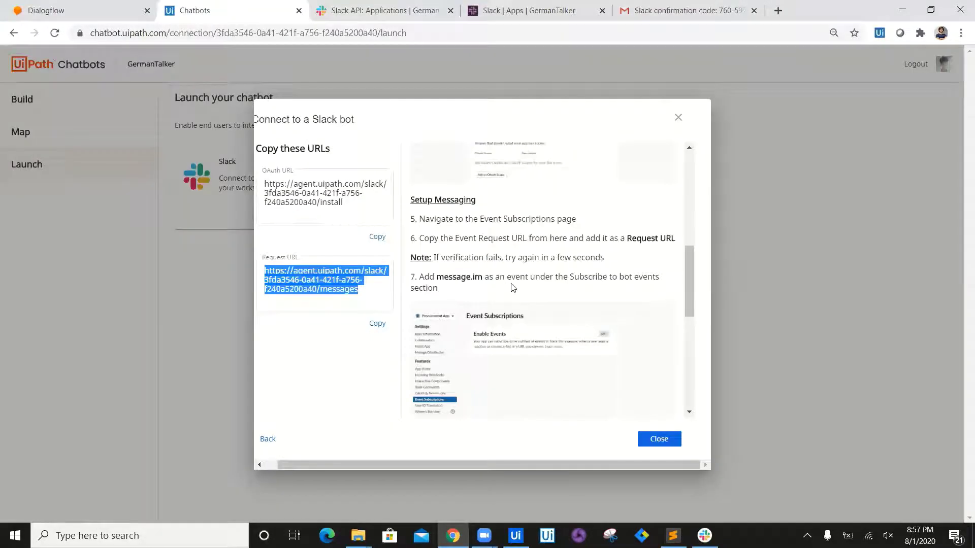
{"action": "mouse_move", "coordinate": [691, 285]}
{"action": "left_mouse_down"}
{"action": "mouse_move", "coordinate": [694, 341]}
{"action": "mouse_move", "coordinate": [689, 271]}
{"action": "left_mouse_up"}
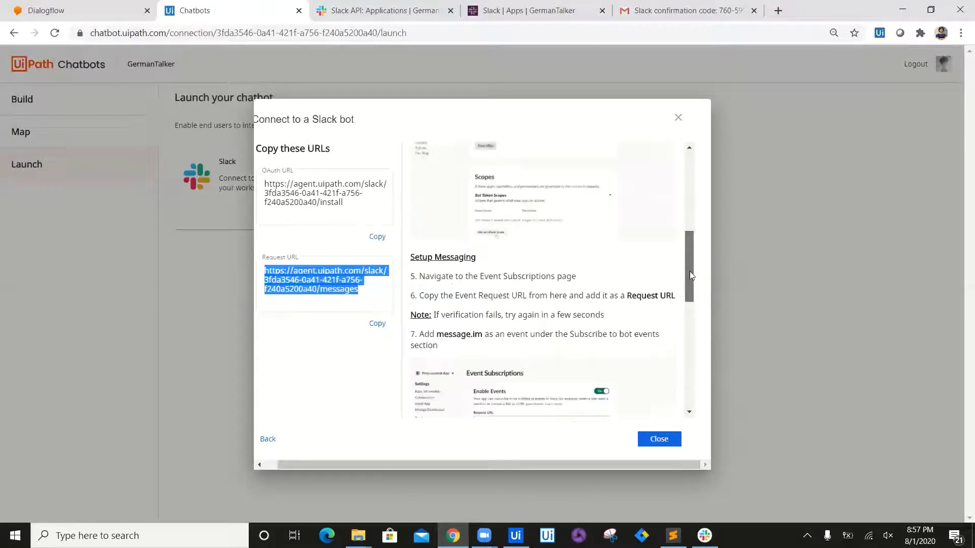
{"action": "left_click", "coordinate": [388, 9]}
{"action": "left_click_drag", "start_coordinate": [961, 208], "coordinate": [961, 125]}
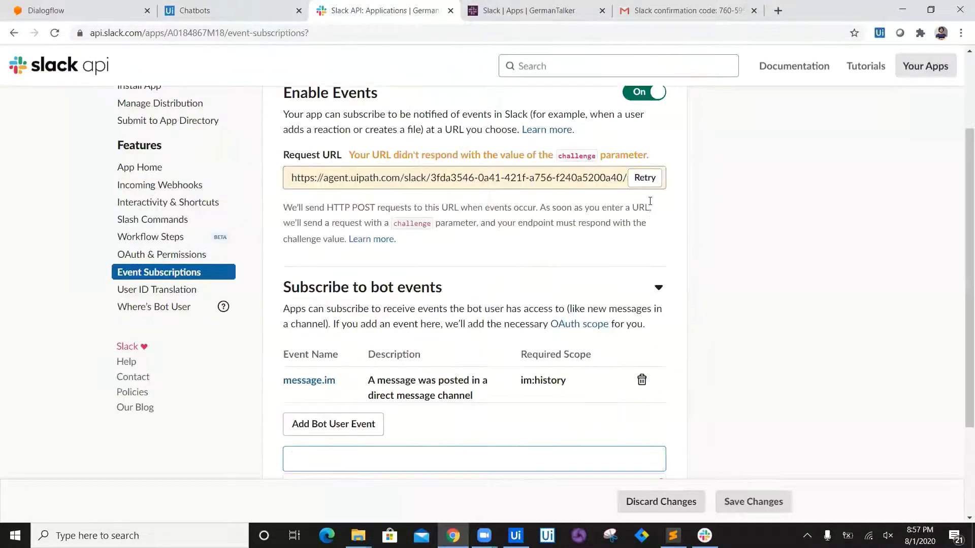
Step: Retry the Request URL check until it shows Verified, then save the event subscription changes
{"action": "left_click", "coordinate": [644, 178]}
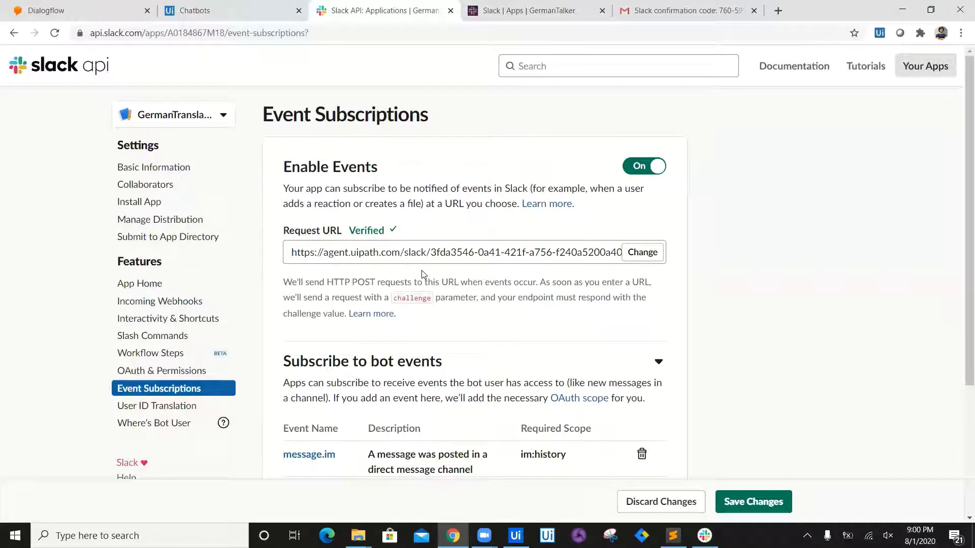
{"action": "scroll", "coordinate": [959, 290], "scroll_direction": "down", "scroll_amount": 4}
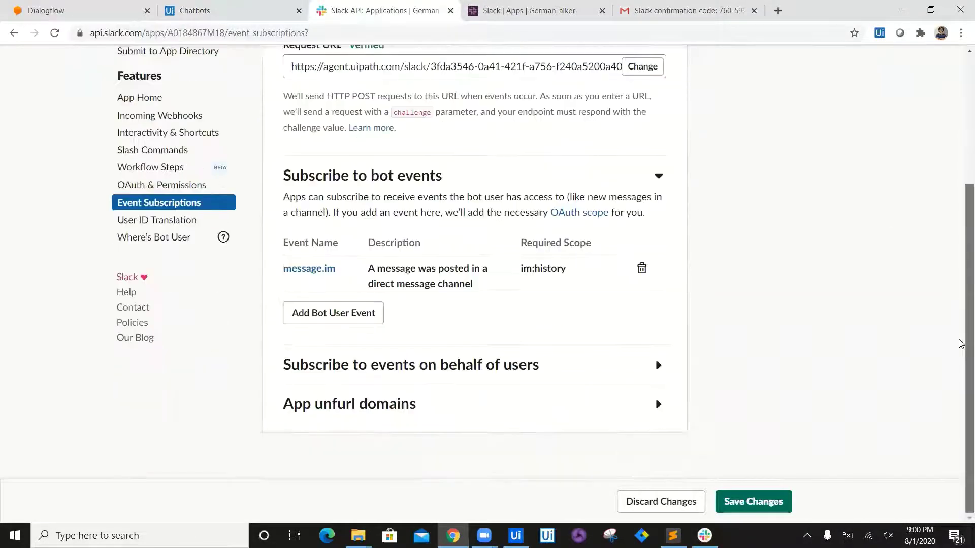
{"action": "scroll", "coordinate": [959, 365], "scroll_direction": "up", "scroll_amount": 1}
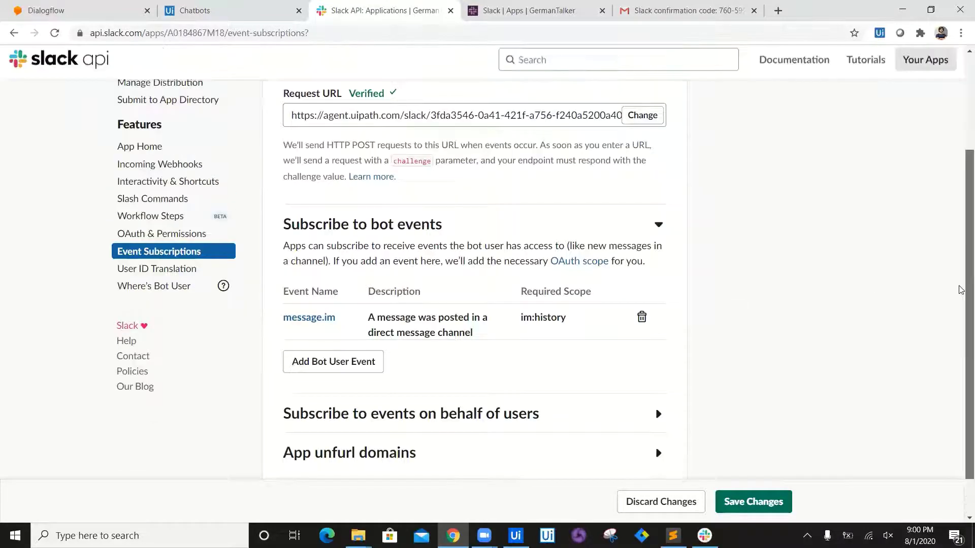
{"action": "scroll", "coordinate": [960, 366], "scroll_direction": "down", "scroll_amount": 1}
{"action": "left_click", "coordinate": [762, 501]}
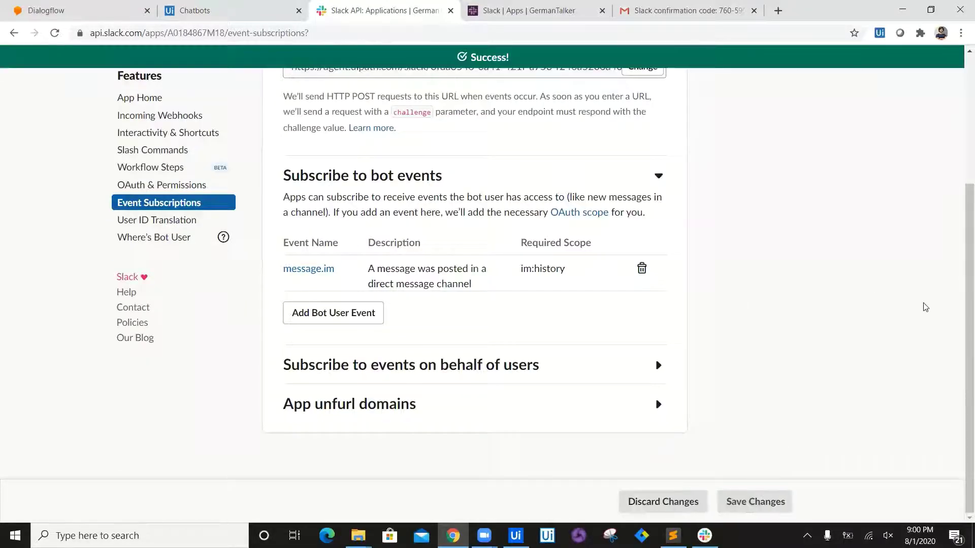
{"action": "scroll", "coordinate": [959, 356], "scroll_direction": "up", "scroll_amount": 4}
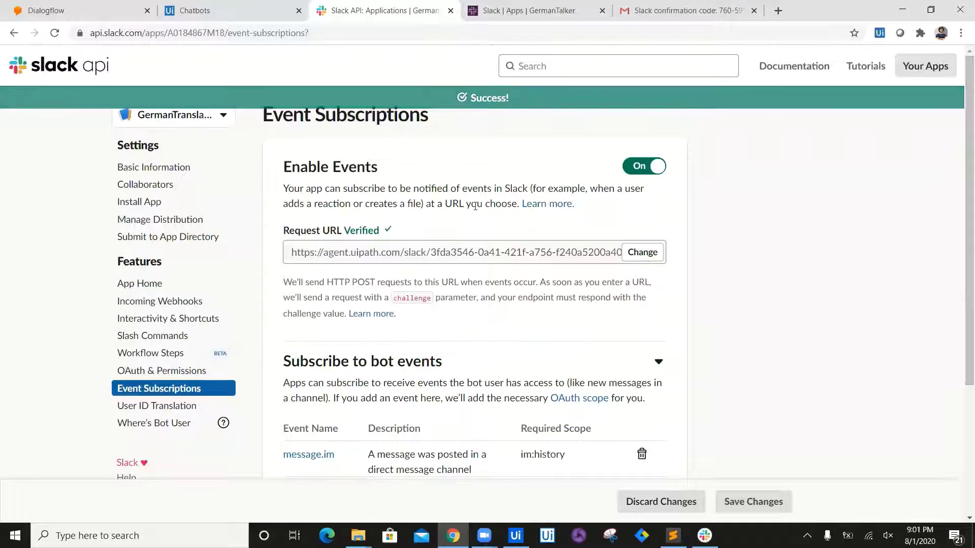
Step: In the Chatbots Slack setup directions, scroll down to the Install your Slack Bot step
{"action": "left_click", "coordinate": [229, 10]}
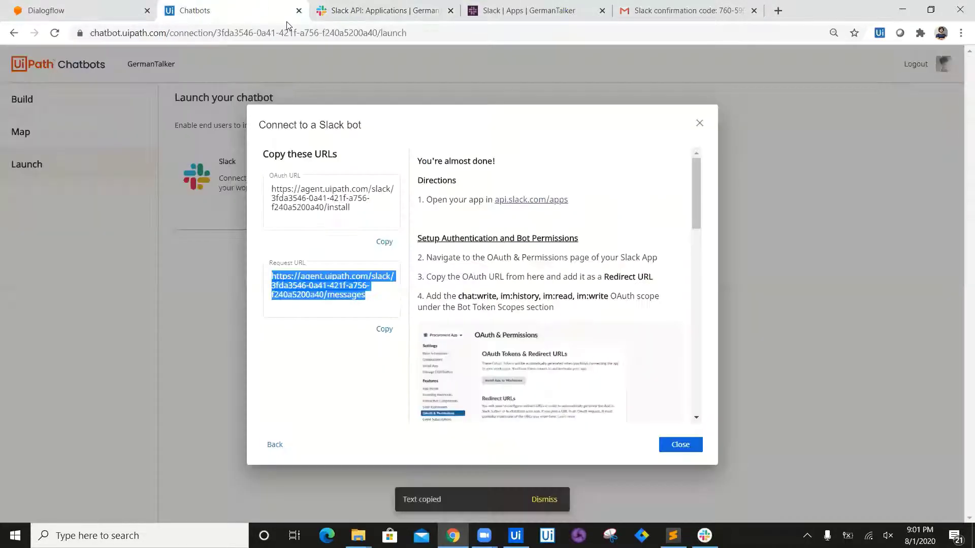
{"action": "left_click_drag", "start_coordinate": [708, 184], "coordinate": [719, 369]}
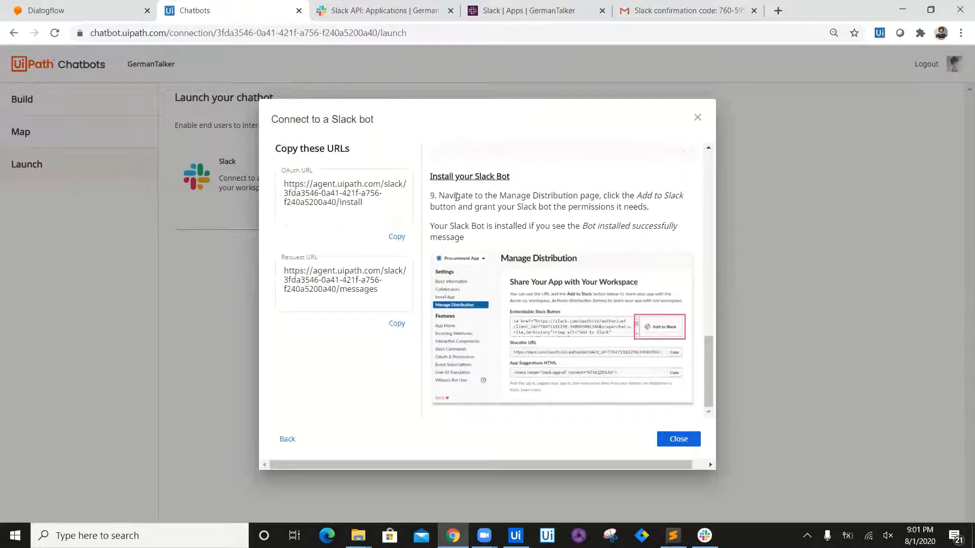
{"action": "left_click_drag", "start_coordinate": [440, 195], "coordinate": [651, 212]}
{"action": "left_click", "coordinate": [654, 211]}
Step: Add GermanTranslator to the GermanTalker workspace from Manage Distribution and allow its permissions
{"action": "left_click", "coordinate": [392, 6]}
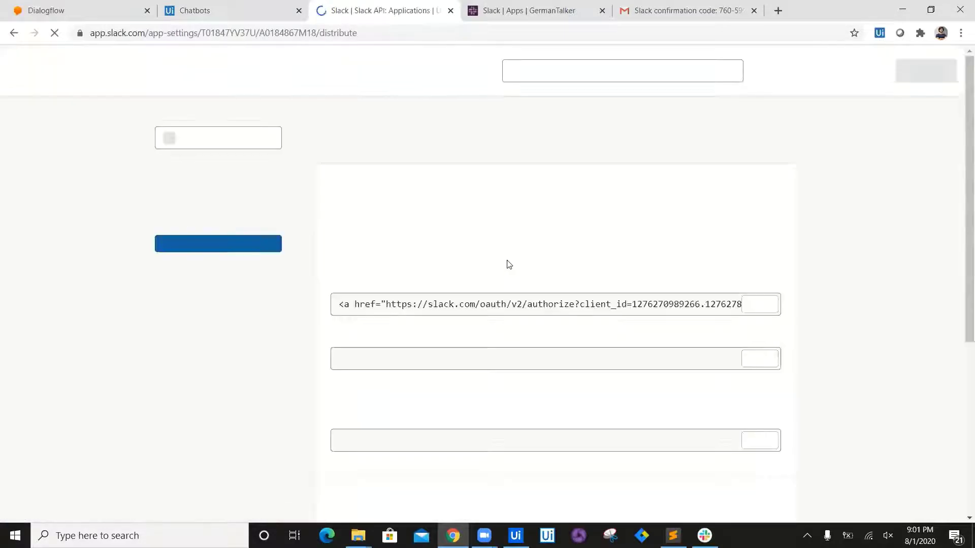
{"action": "left_click", "coordinate": [396, 282]}
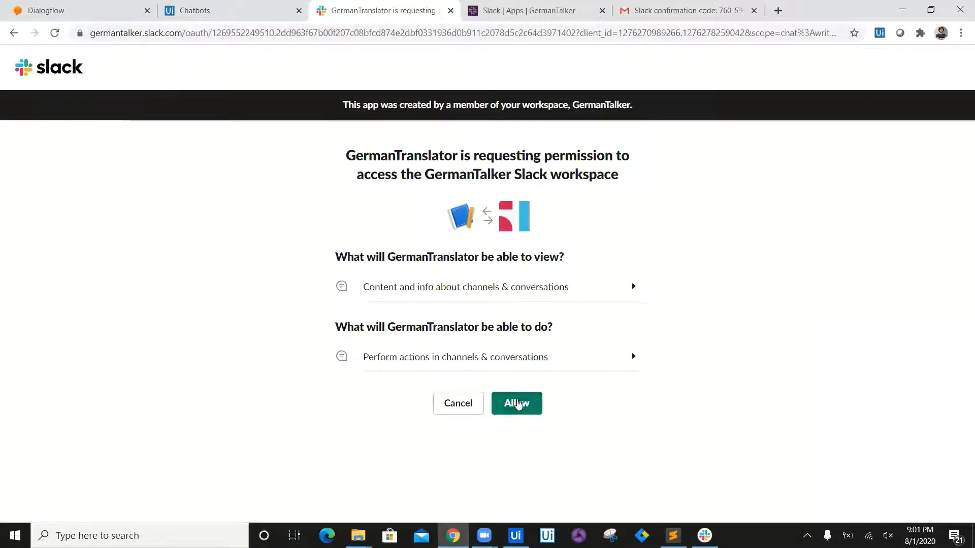
{"action": "left_click", "coordinate": [518, 403]}
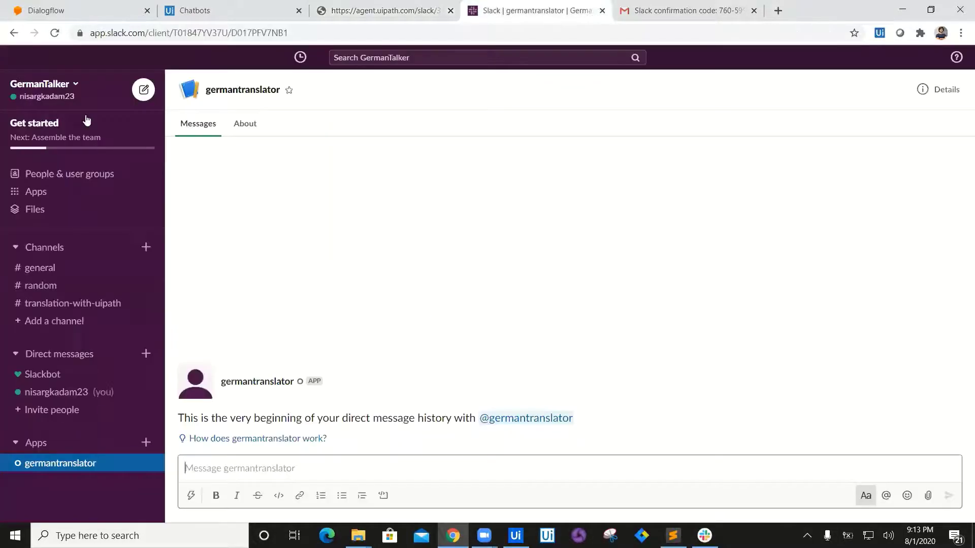
Step: Reload Slack and send 'Hi' to the germantranslator app chat
{"action": "left_click", "coordinate": [56, 36]}
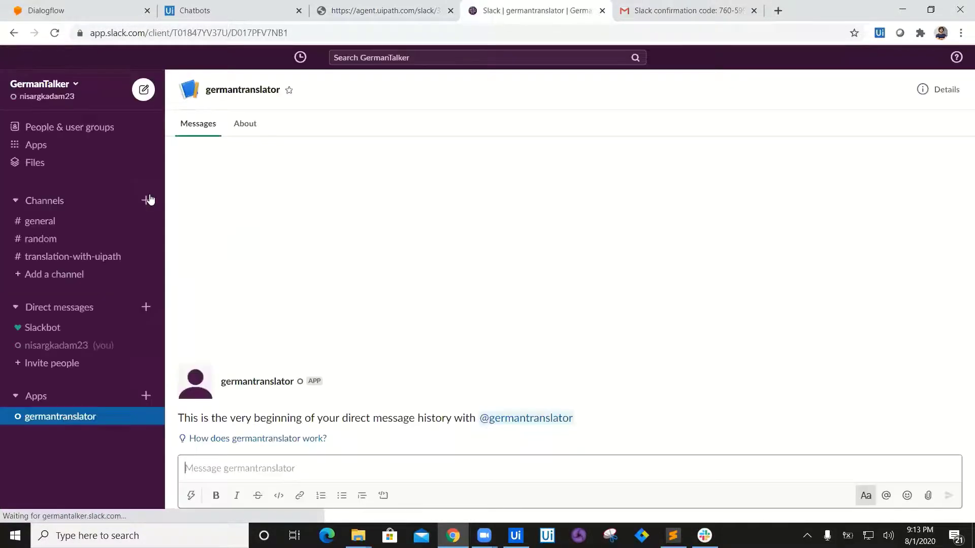
{"action": "left_click", "coordinate": [59, 84]}
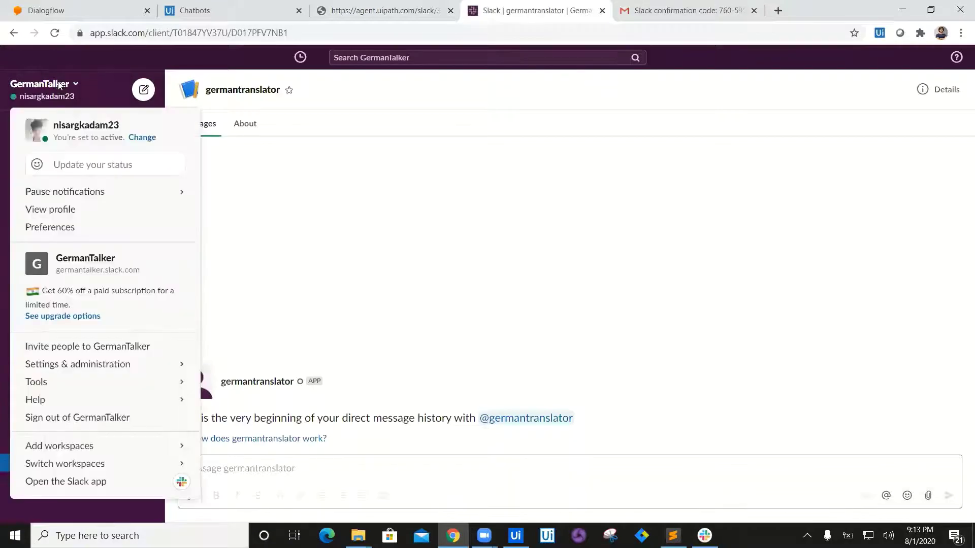
{"action": "left_click", "coordinate": [58, 85]}
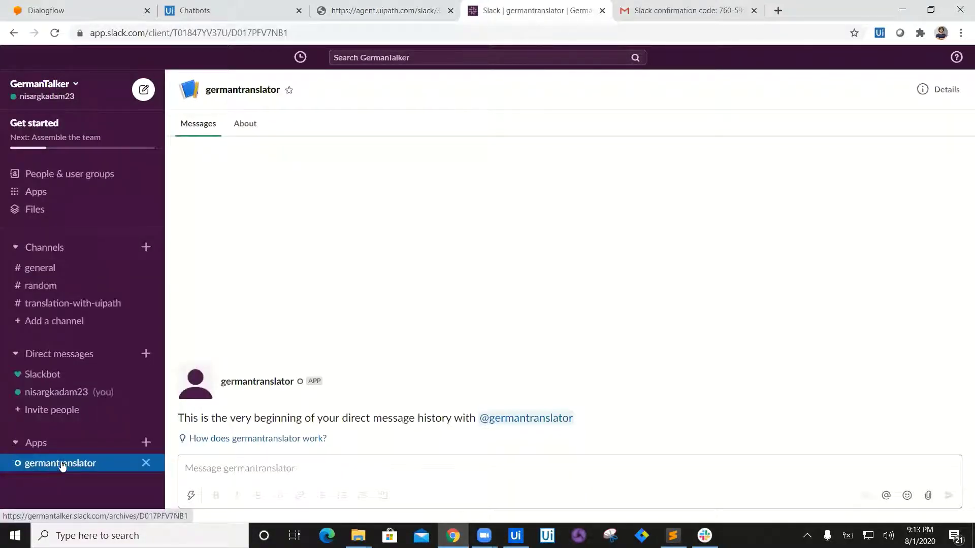
{"action": "left_click", "coordinate": [278, 473]}
{"action": "type", "text": "Hi"}
{"action": "key", "text": "Return"}
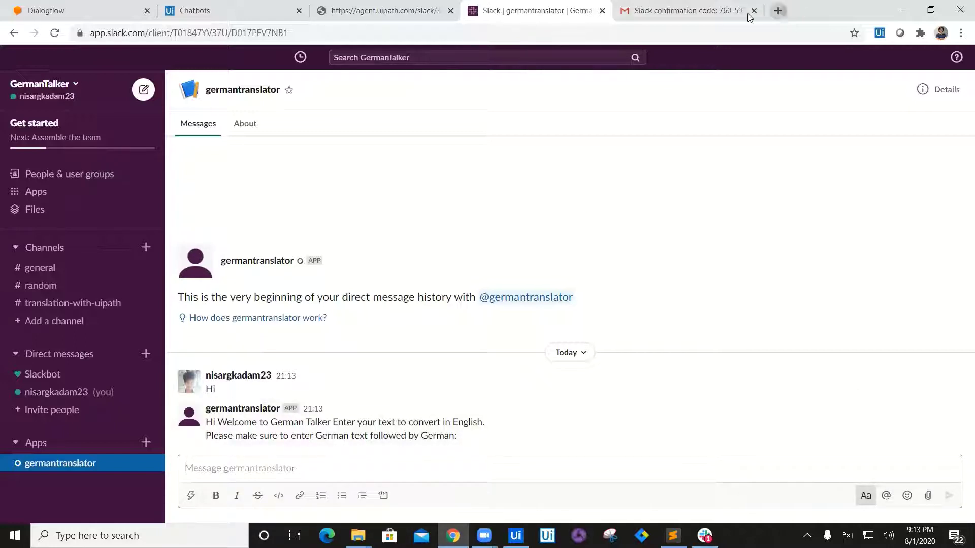
Step: Search Google for 'english to german translation', translate 'How are you?' and select 'Wie gehts?'
{"action": "key", "text": "ctrl+t"}
{"action": "left_click", "coordinate": [685, 10]}
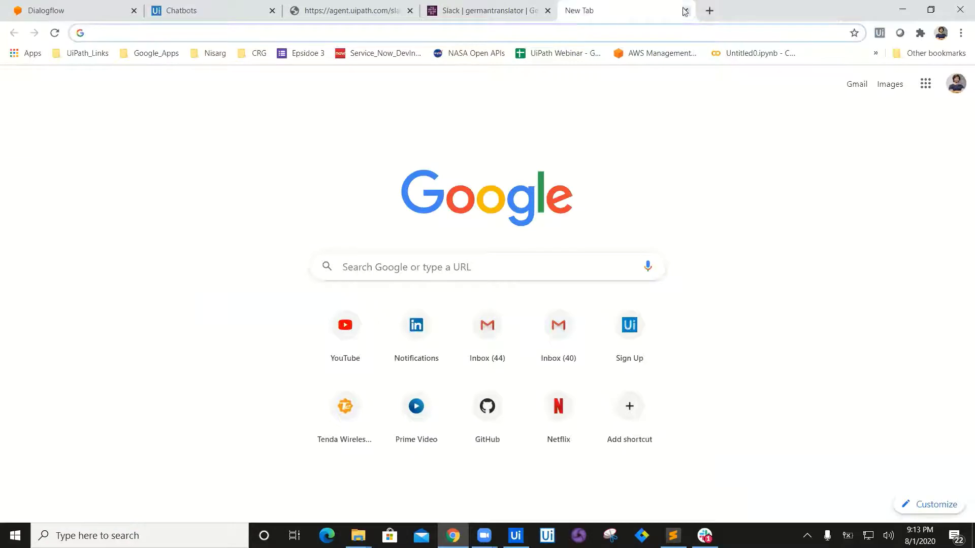
{"action": "left_click", "coordinate": [606, 33]}
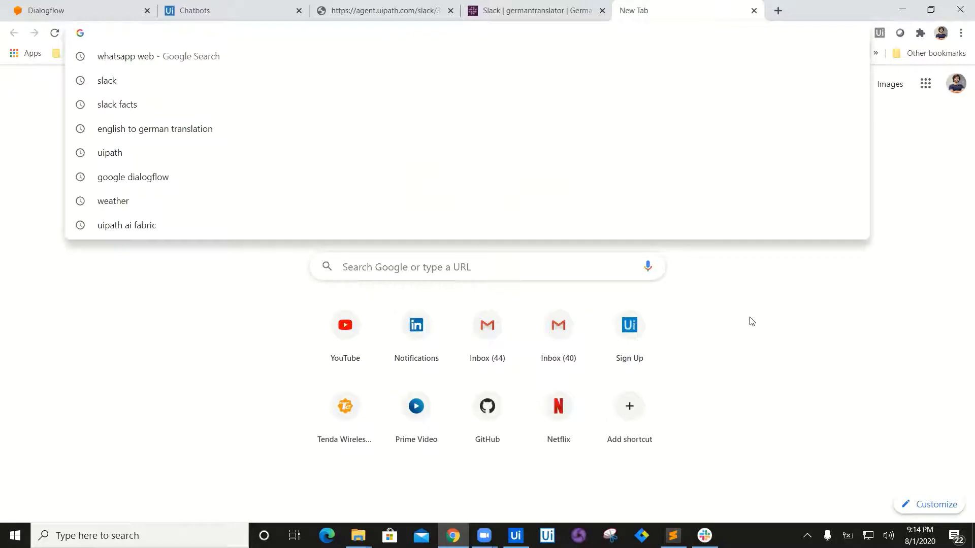
{"action": "type", "text": "GEnglis"}
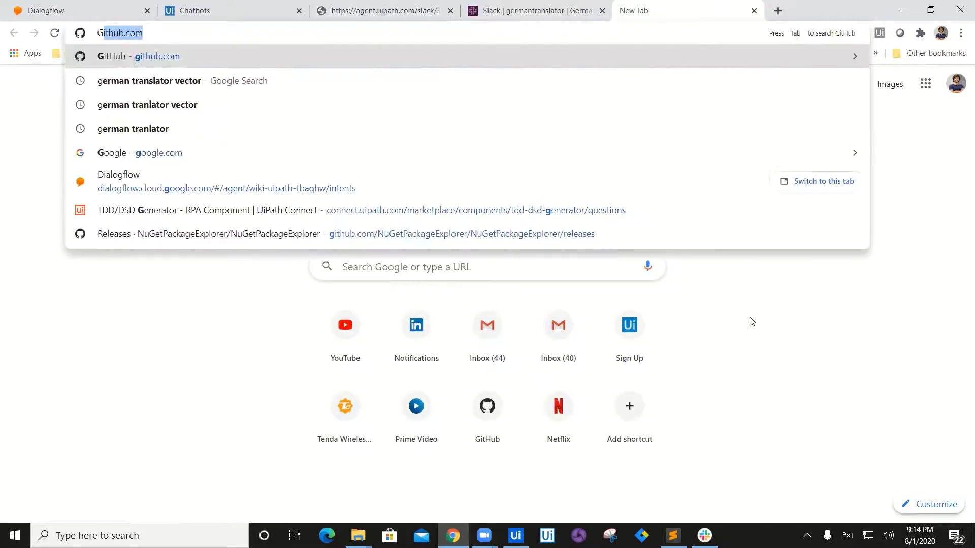
{"action": "key", "text": "Down"}
{"action": "key", "text": "Down"}
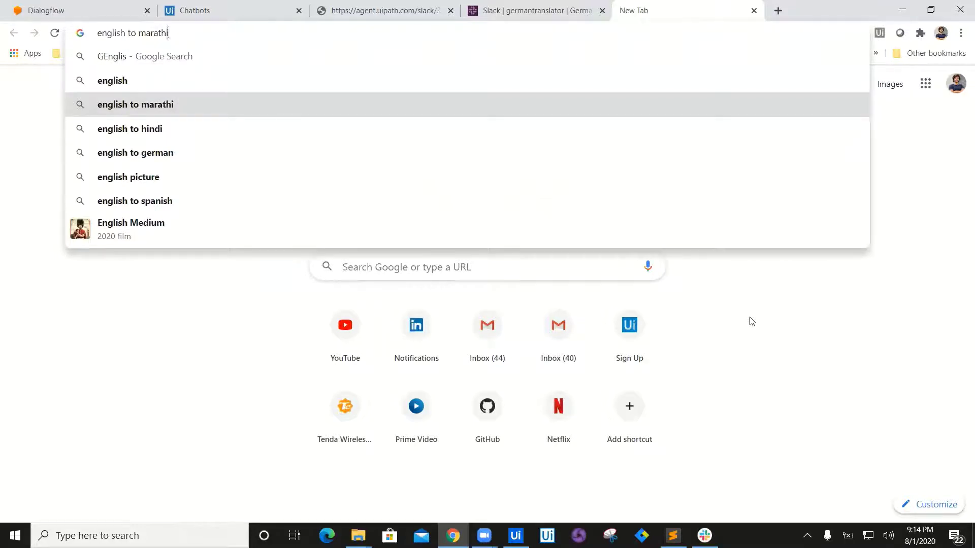
{"action": "key", "text": "ctrl+shift+Left"}
{"action": "type", "text": "germ"}
{"action": "key", "text": "End"}
{"action": "key", "text": "Return"}
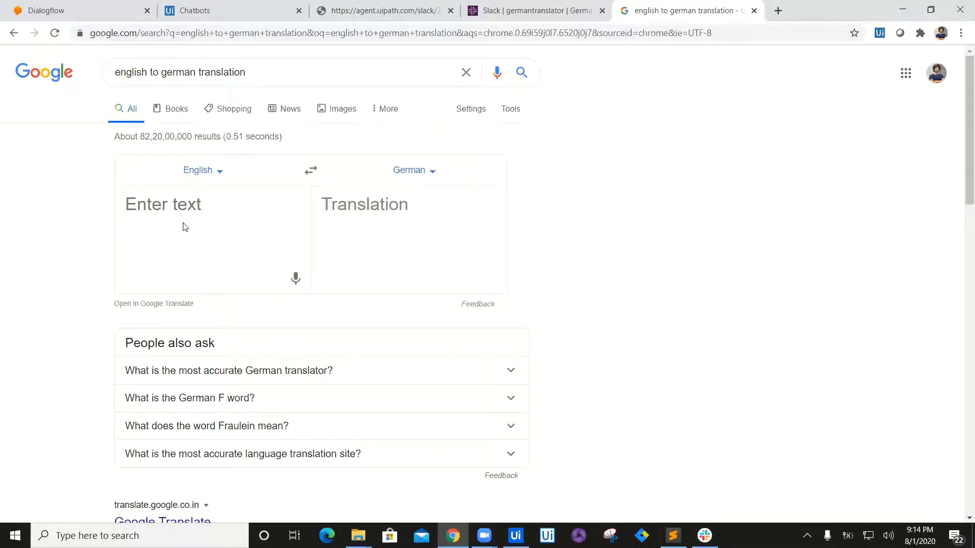
{"action": "type", "text": "How "}
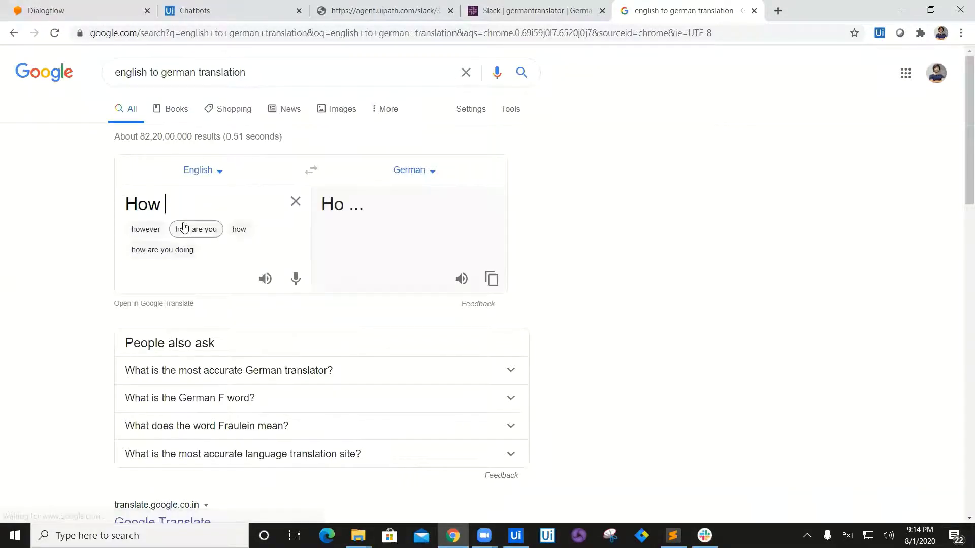
{"action": "type", "text": "are you?"}
{"action": "left_click_drag", "start_coordinate": [318, 202], "coordinate": [435, 210]}
{"action": "key", "text": "ctrl+c"}
Step: Send the bot 'German: Wie gehts?' and answer 'I am good, What about you' in the Reply dialog
{"action": "left_click", "coordinate": [533, 10]}
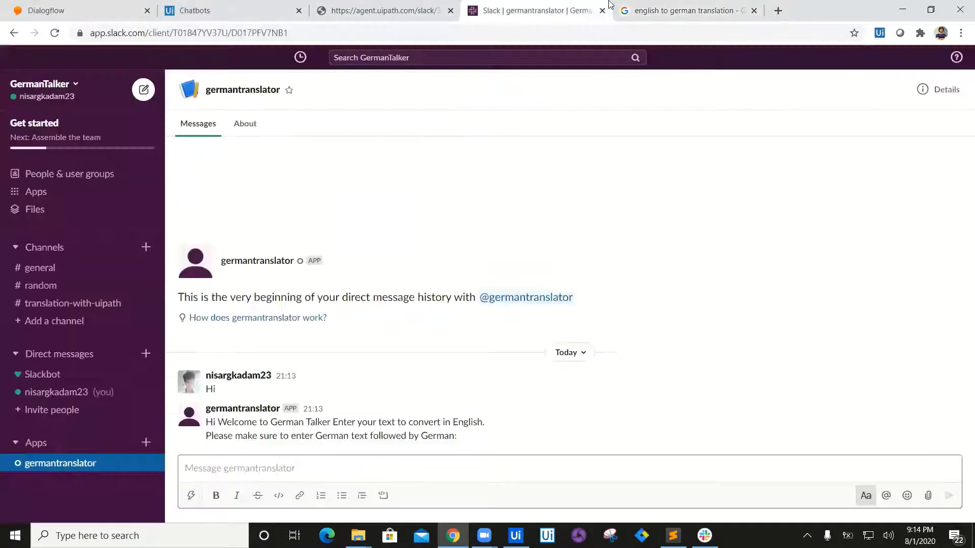
{"action": "left_click", "coordinate": [359, 458]}
{"action": "type", "text": "Germ"}
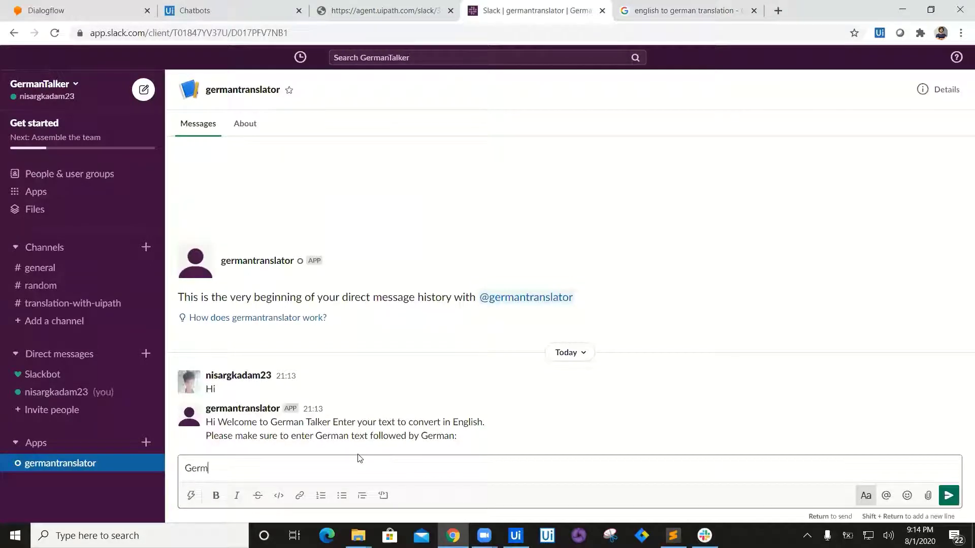
{"action": "type", "text": "an:"}
{"action": "key", "text": "ctrl+v"}
{"action": "key", "text": "Return"}
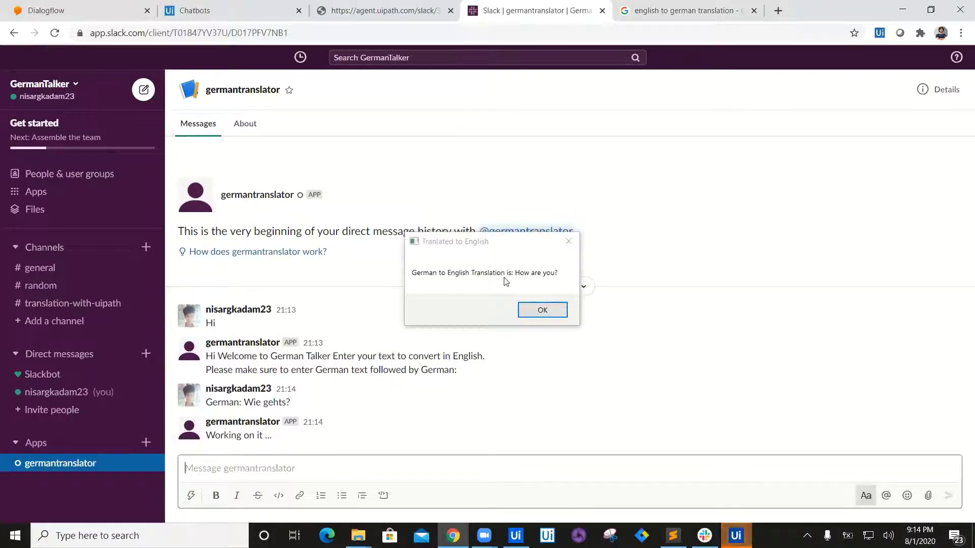
{"action": "left_click", "coordinate": [542, 311]}
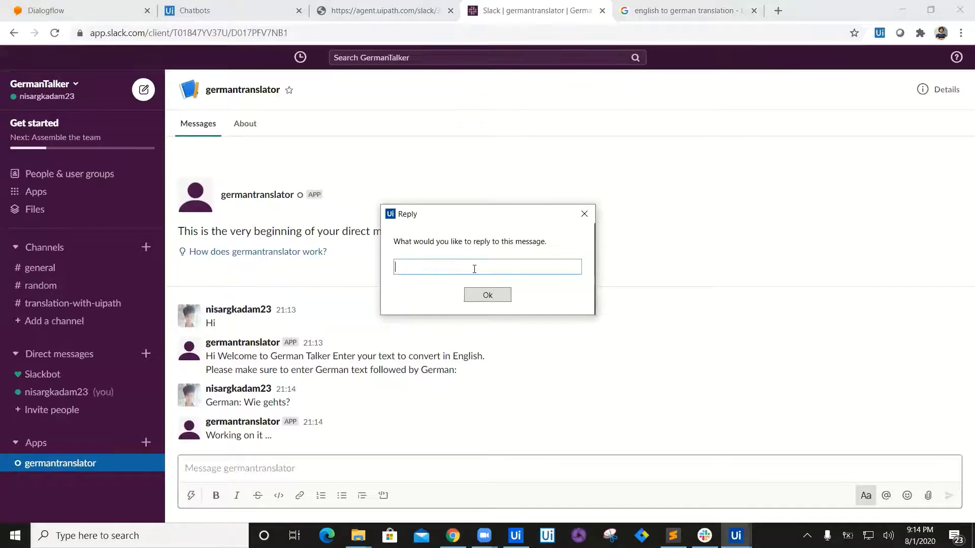
{"action": "type", "text": "I am good, What about"}
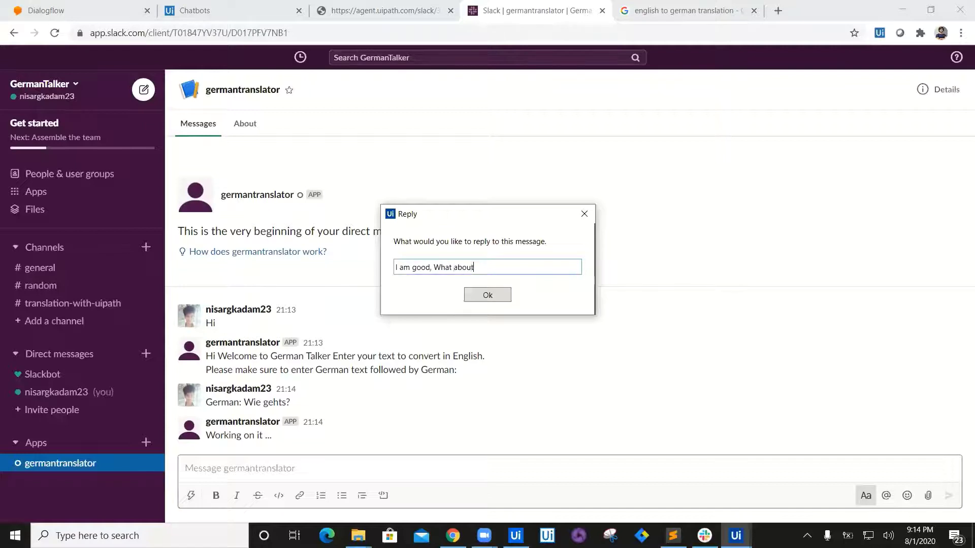
{"action": "type", "text": " you ?"}
{"action": "left_click", "coordinate": [498, 297]}
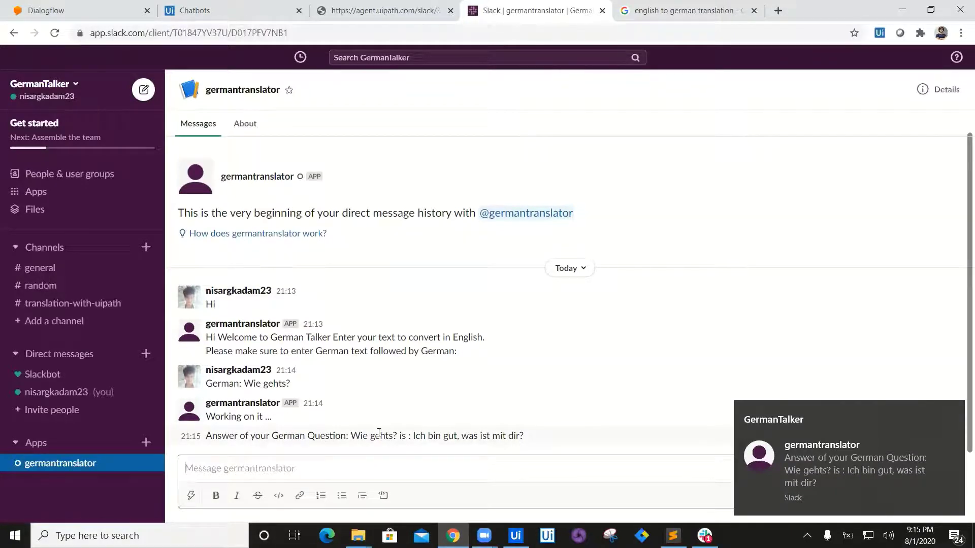
Step: Select the bot's answer 'Ich bin gut, was ist mit dir?' and send 'Hi' again
{"action": "left_click_drag", "start_coordinate": [412, 436], "coordinate": [539, 442]}
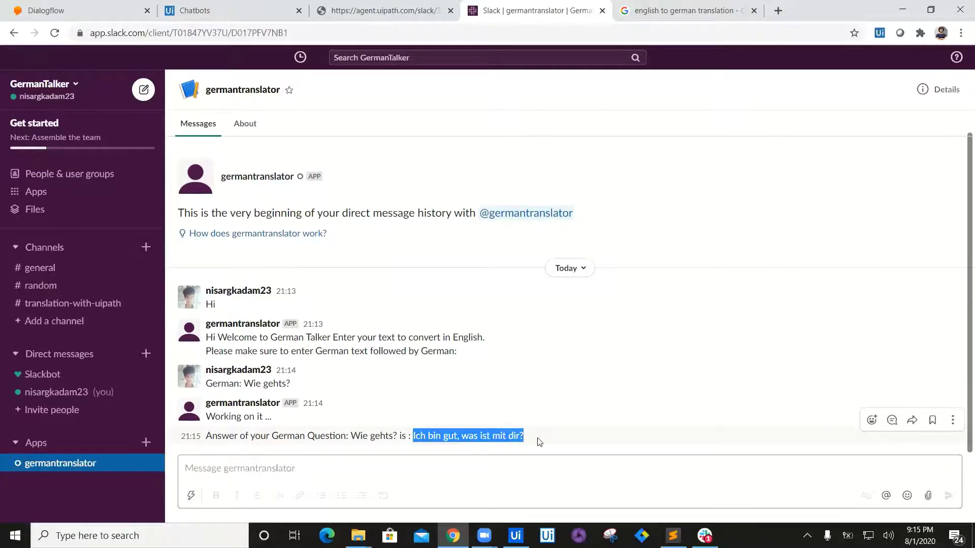
{"action": "left_click", "coordinate": [344, 466]}
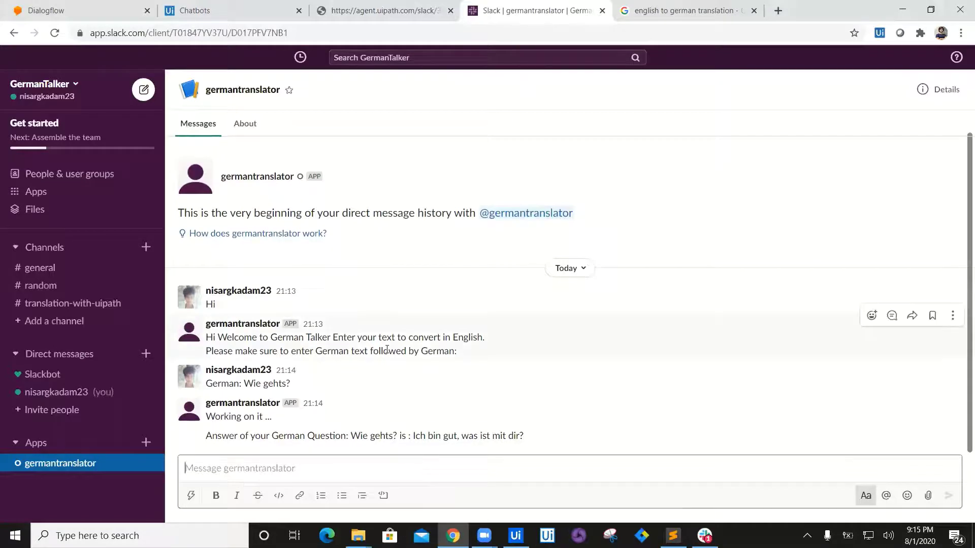
{"action": "type", "text": "Hi"}
{"action": "key", "text": "Return"}
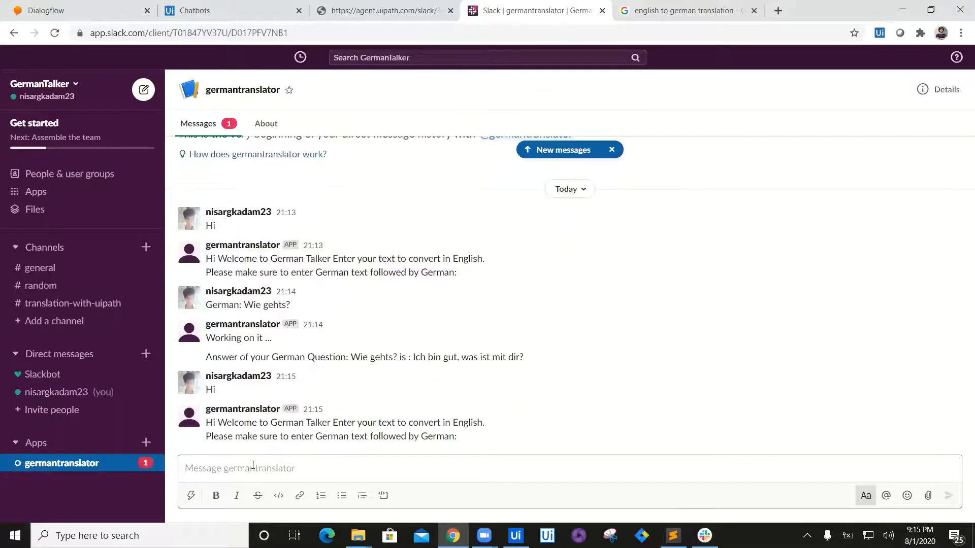
Step: Replace the translator input with 'How's your day going.' and select the German 'Wie läuft dein Tag.'
{"action": "left_click", "coordinate": [667, 10]}
{"action": "left_click_drag", "start_coordinate": [246, 203], "coordinate": [125, 204]}
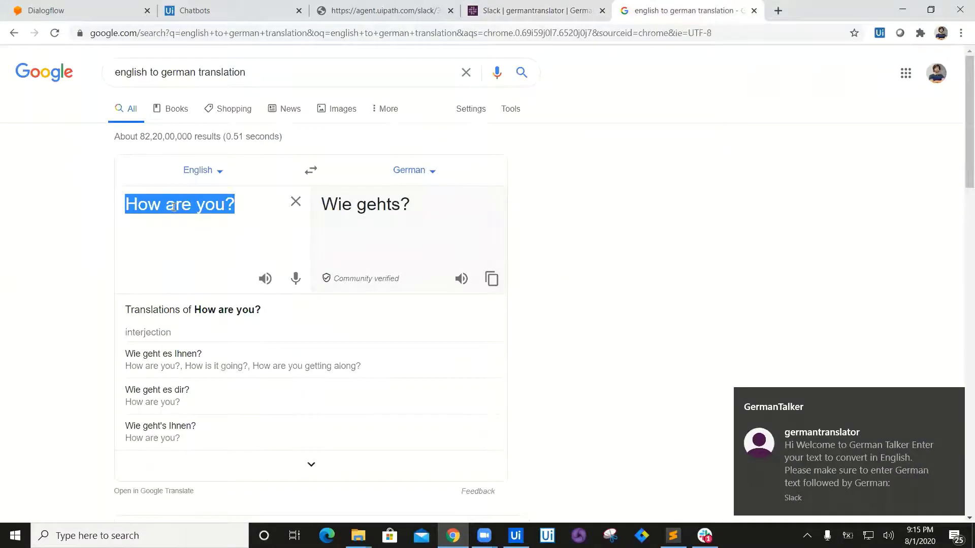
{"action": "type", "text": "How's"}
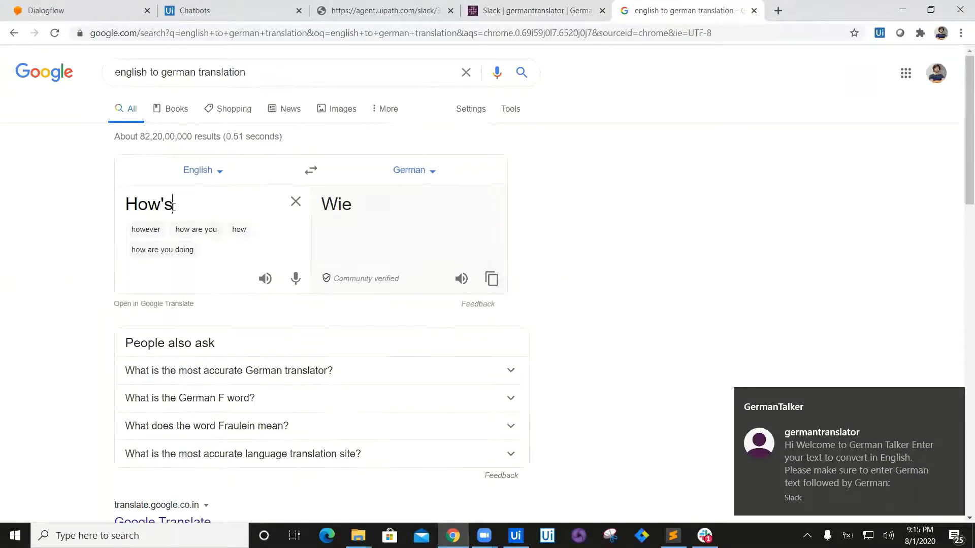
{"action": "type", "text": " youer"}
{"action": "key", "text": "BackSpace"}
{"action": "key", "text": "BackSpace"}
{"action": "type", "text": "r day "}
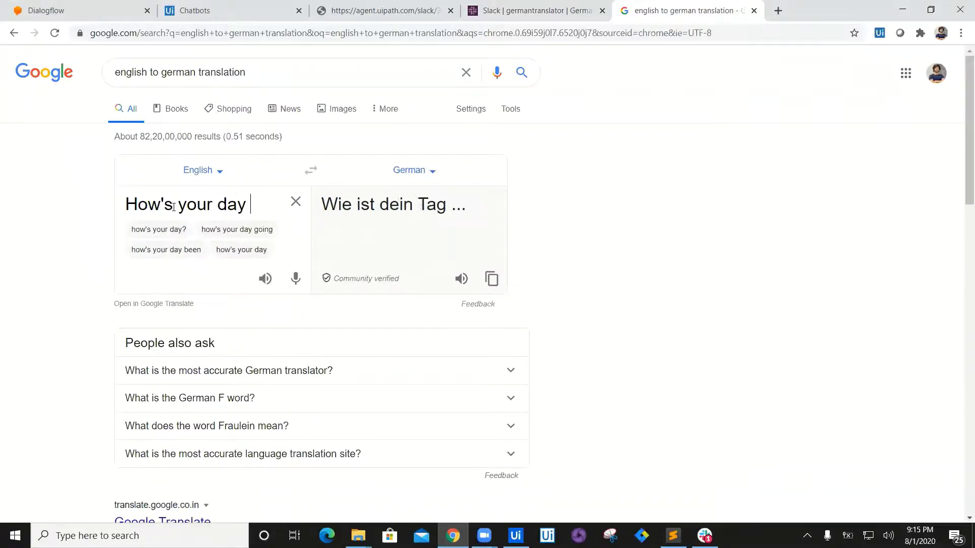
{"action": "type", "text": "going."}
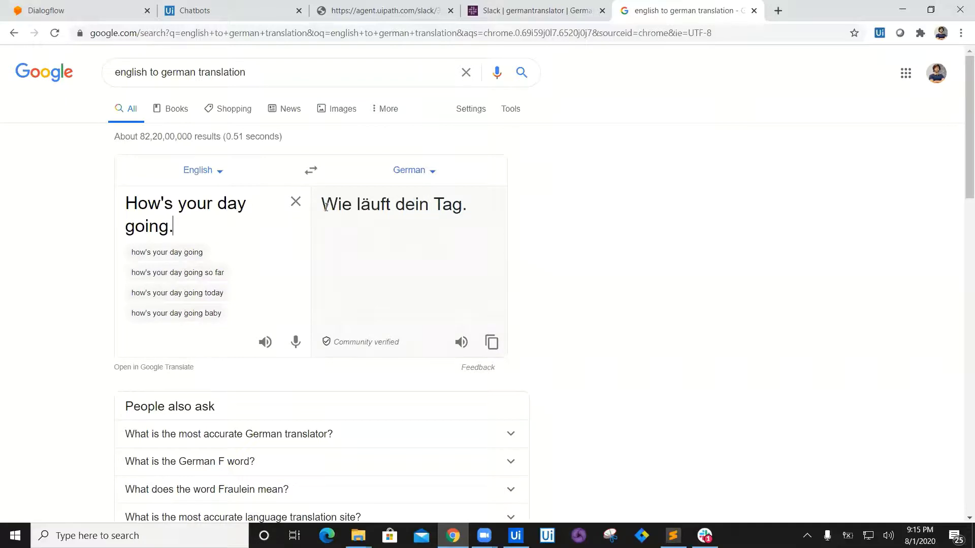
{"action": "left_click_drag", "start_coordinate": [326, 204], "coordinate": [479, 207]}
{"action": "key", "text": "ctrl+c"}
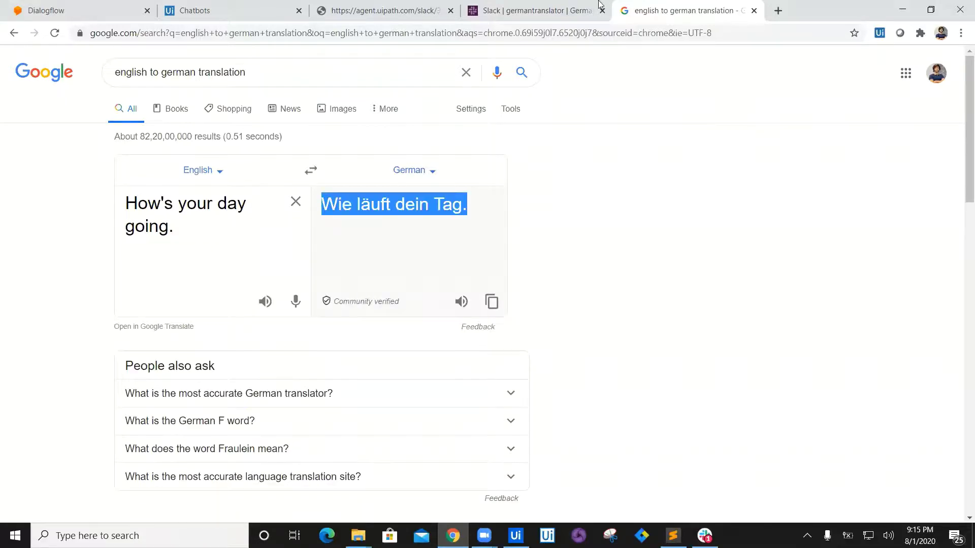
{"action": "left_click", "coordinate": [589, 10]}
Step: Send the bot 'German: Wie läuft dein Tag.' with the pasted translation
{"action": "type", "text": "Ger"}
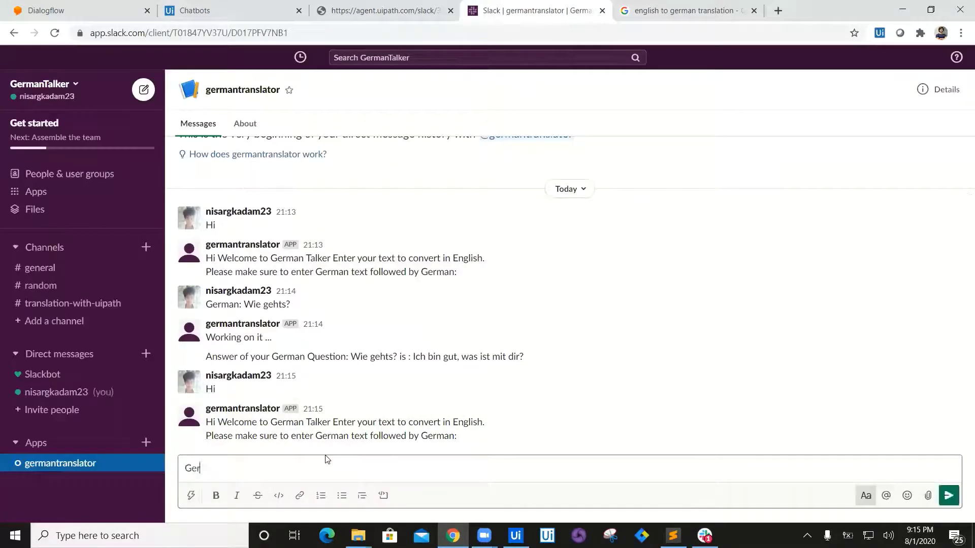
{"action": "type", "text": "man:"}
{"action": "key", "text": "ctrl+v"}
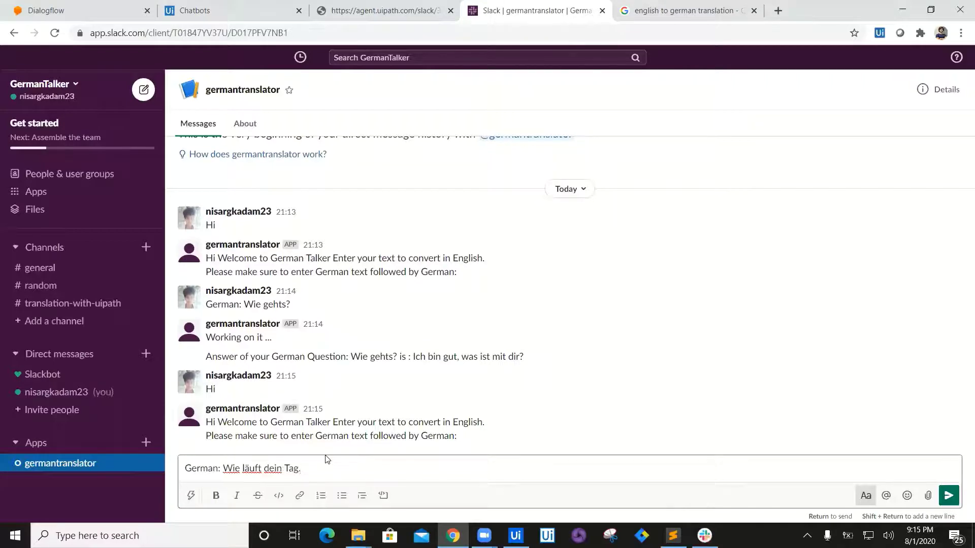
{"action": "key", "text": "Return"}
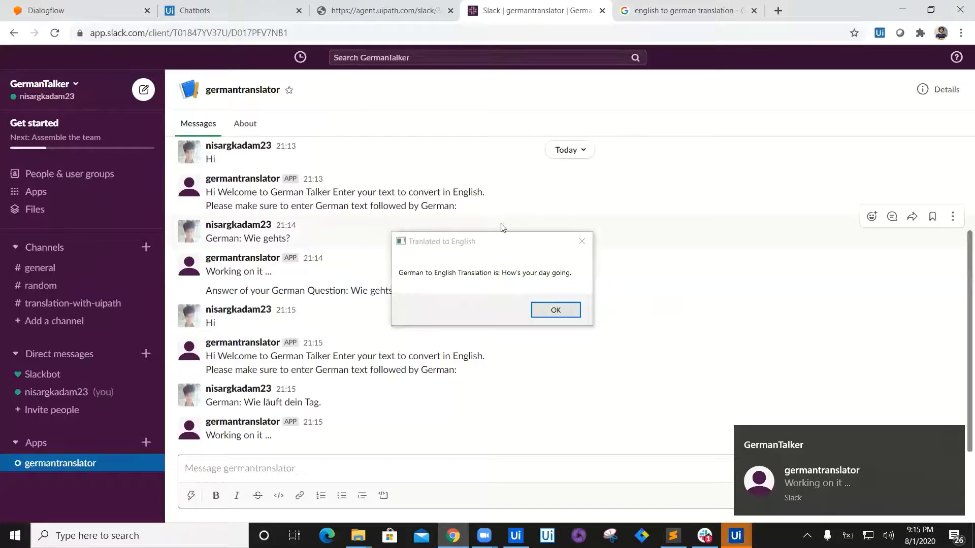
Step: Reply 'It's wonderful here in German.' and select the returned 'Es ist wunderbar hier auf Deutsch.'
{"action": "left_click", "coordinate": [556, 310]}
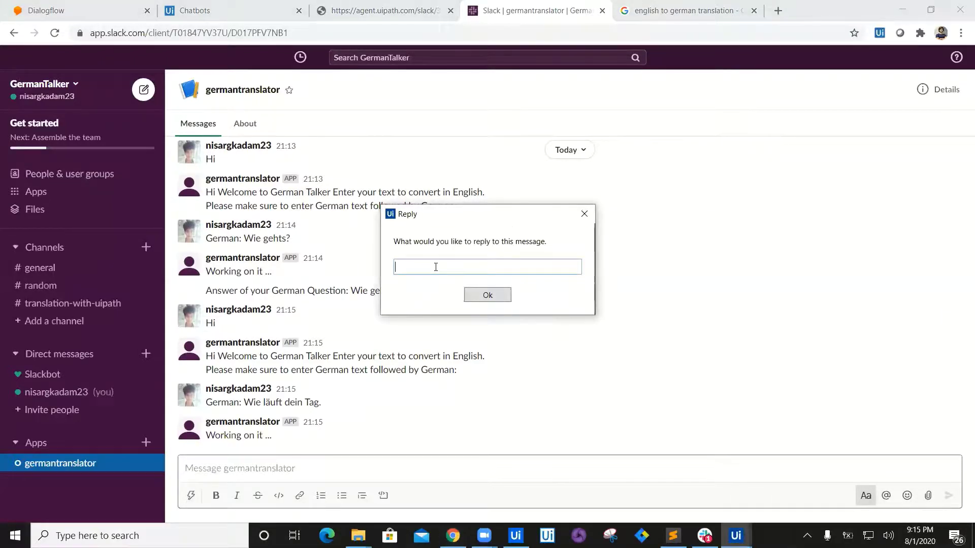
{"action": "type", "text": "It's wonderfuy here in German."}
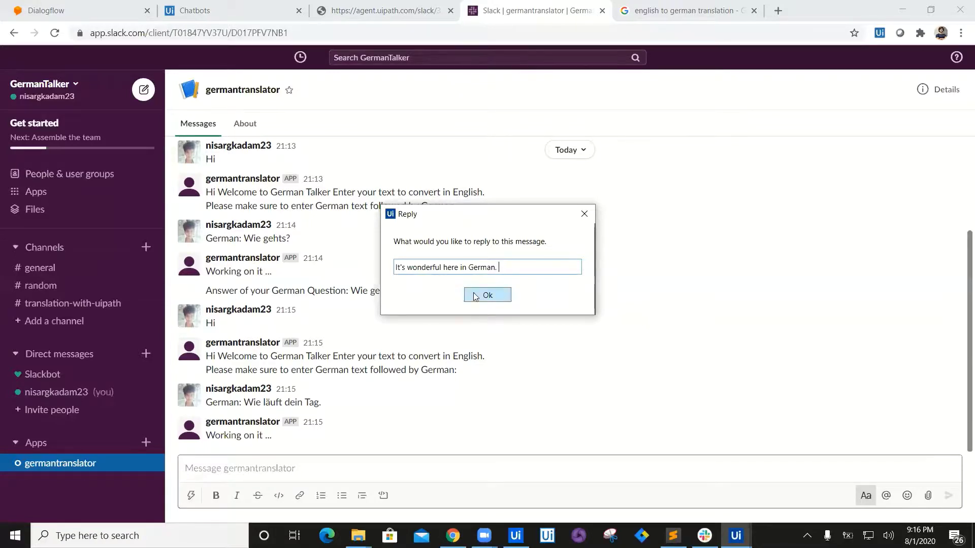
{"action": "left_click", "coordinate": [486, 295]}
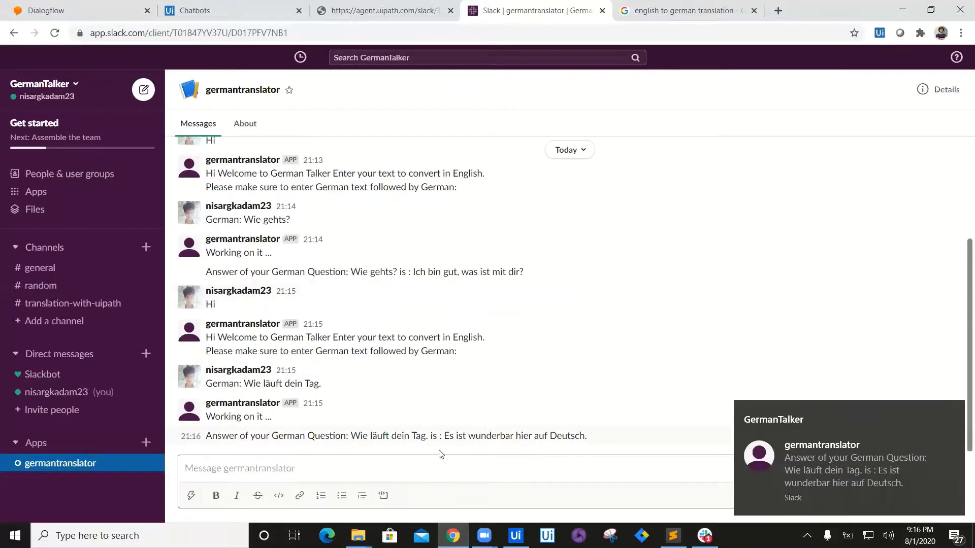
{"action": "left_click_drag", "start_coordinate": [442, 435], "coordinate": [599, 436]}
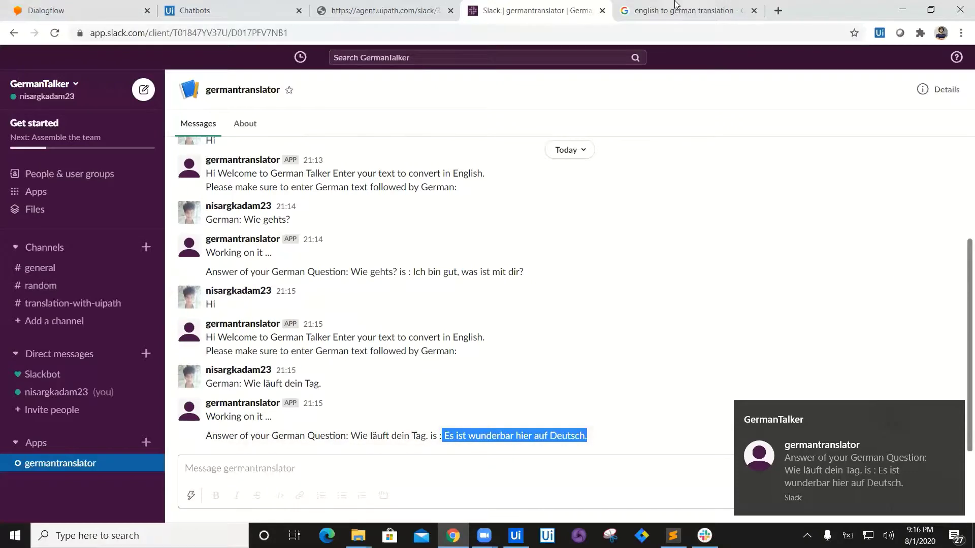
Step: Replace the translator text with 'It's wonderful being in German' and return to the Slack chat
{"action": "left_click", "coordinate": [678, 10]}
{"action": "triple_click", "coordinate": [192, 221]}
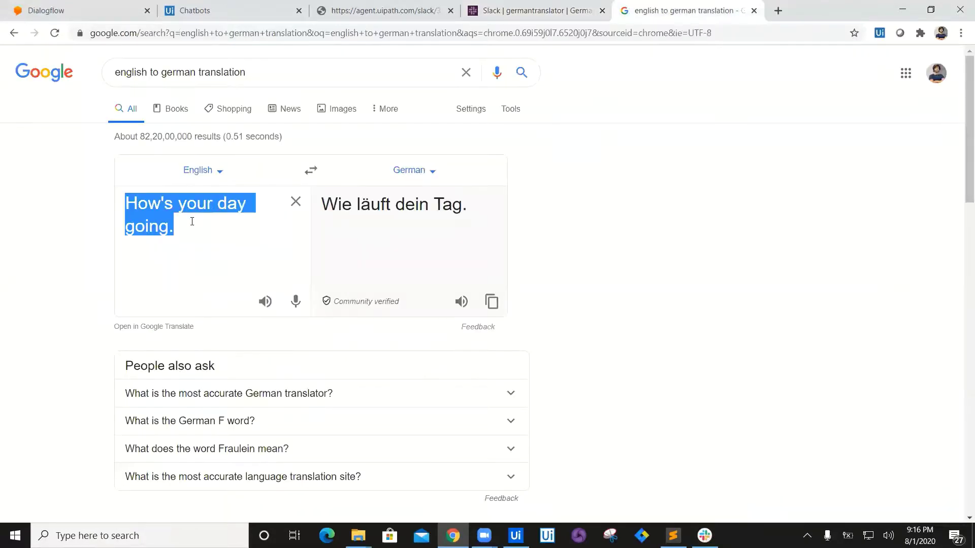
{"action": "type", "text": "It"}
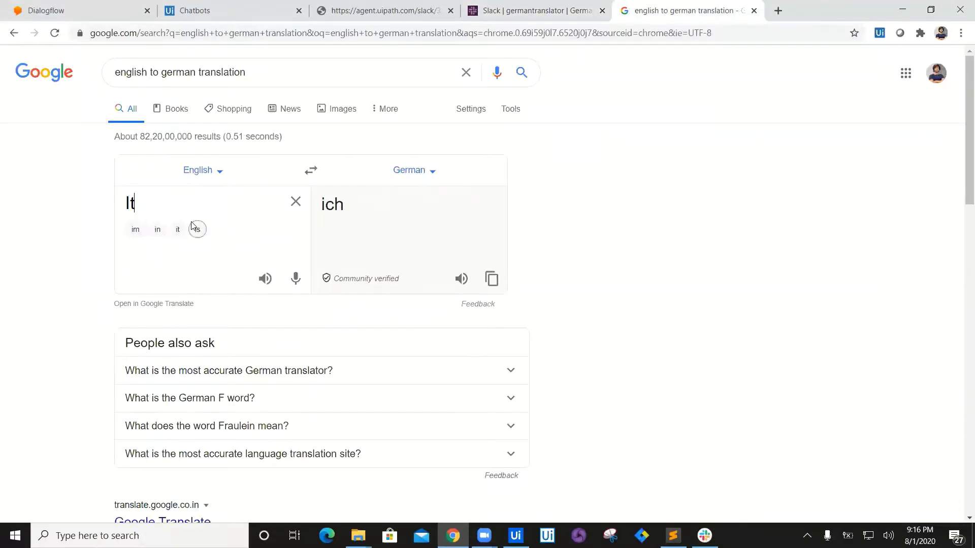
{"action": "type", "text": "'s wonderful bei"}
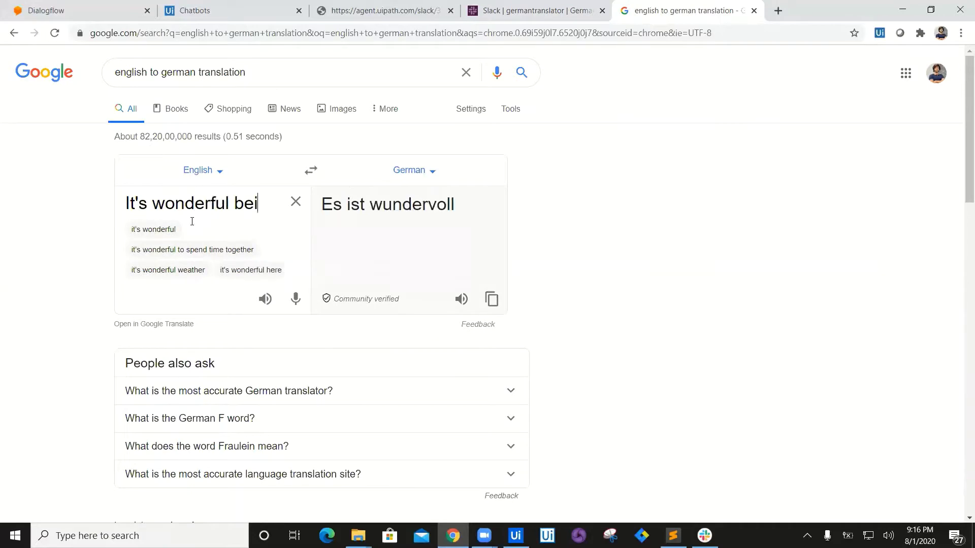
{"action": "type", "text": "ng in German"}
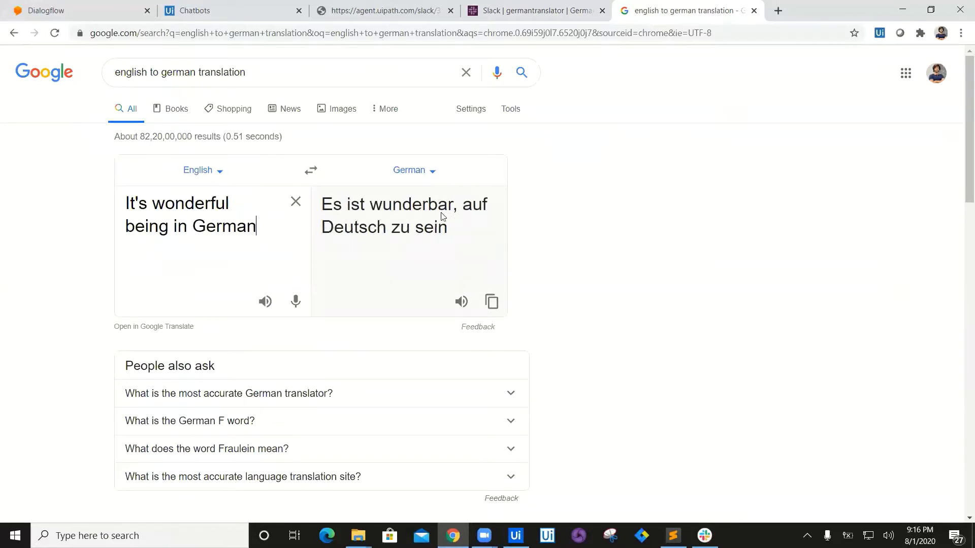
{"action": "left_click", "coordinate": [528, 8]}
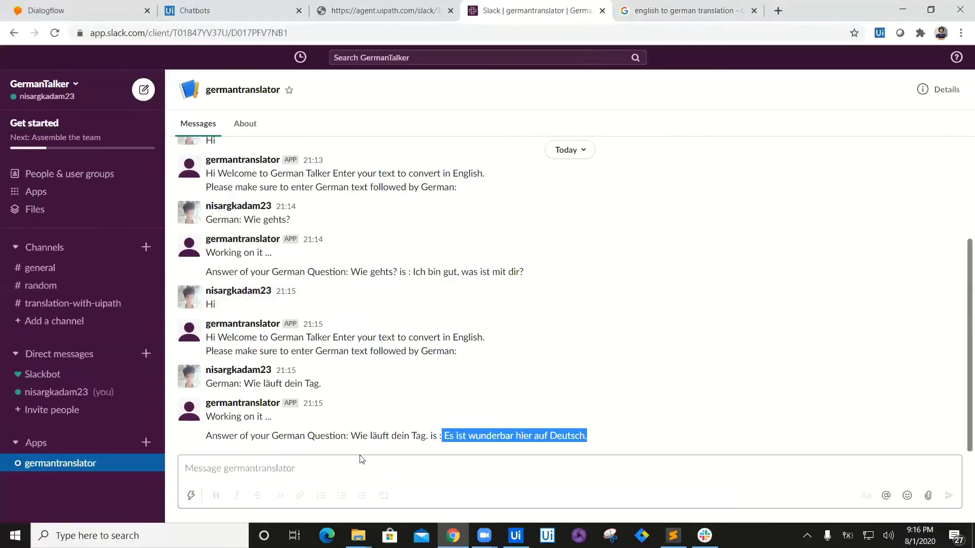
{"action": "left_click", "coordinate": [299, 460]}
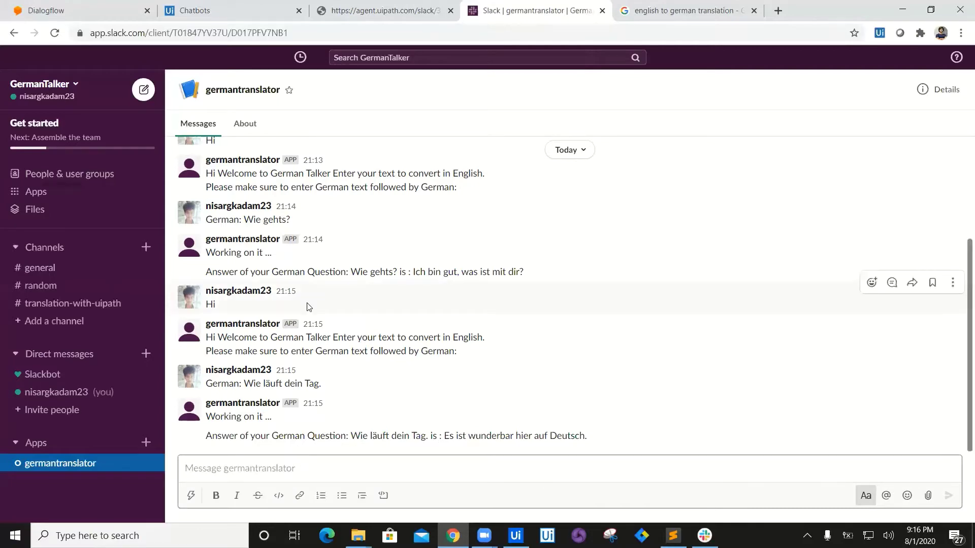
{"action": "key", "text": "ctrl+2"}
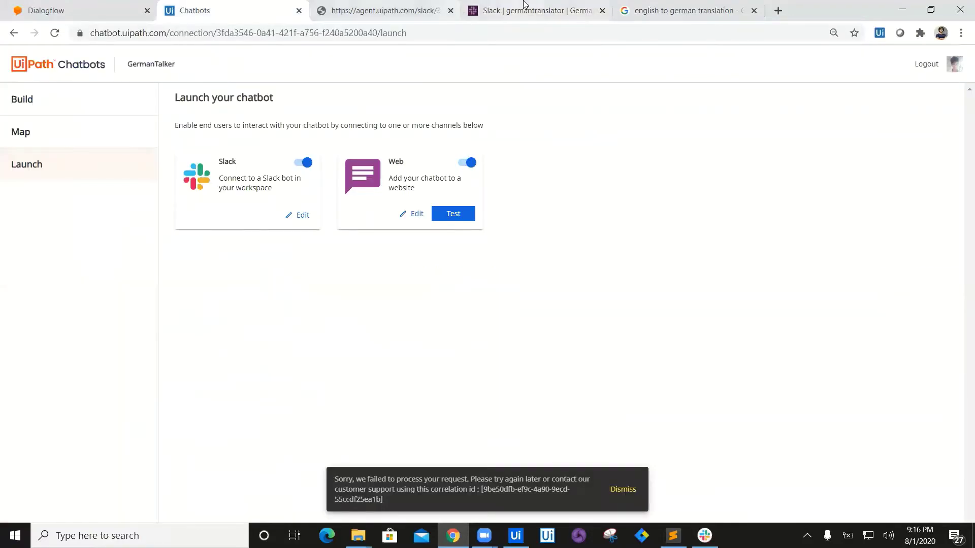
{"action": "left_click", "coordinate": [525, 4]}
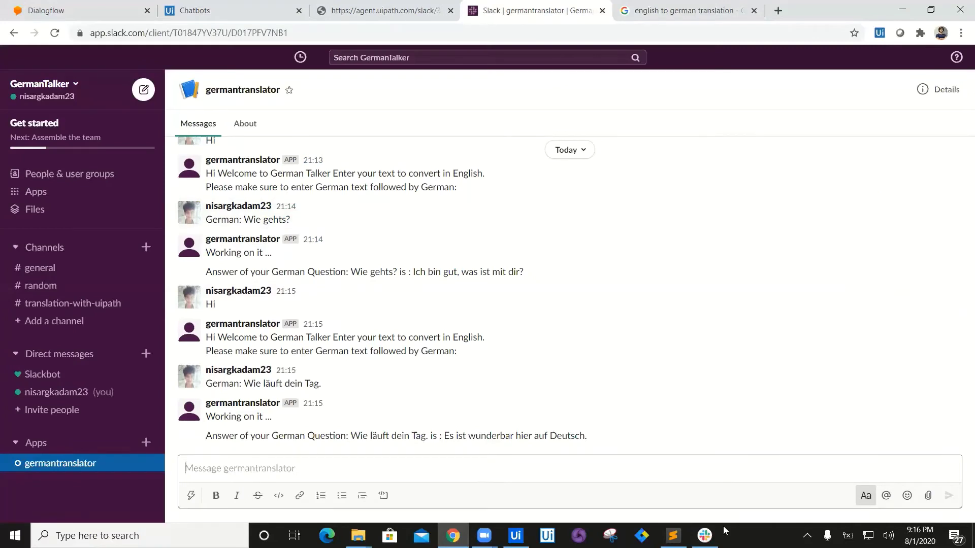